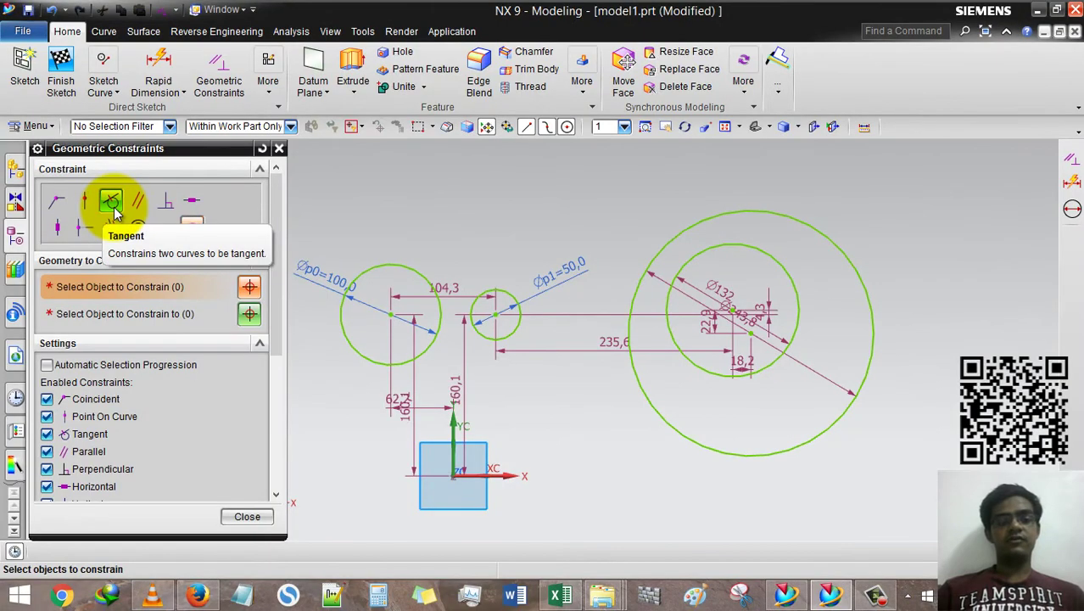
Pick the Tangent constraint, then dismiss the Geometric Constraints dialog without applying it
{"action": "left_click", "coordinate": [113, 209]}
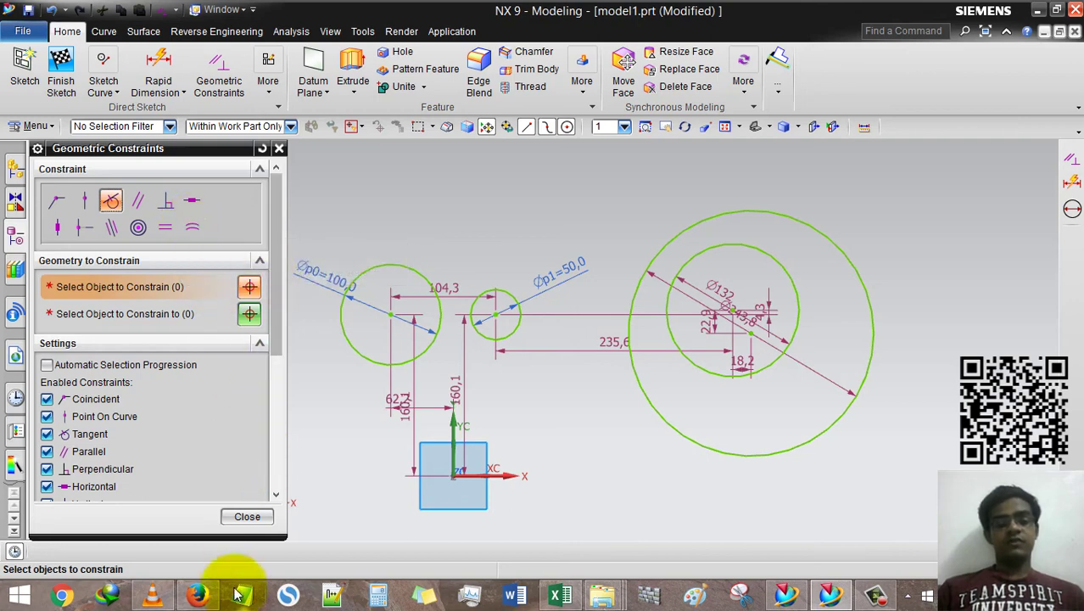
{"action": "left_click", "coordinate": [243, 516]}
{"action": "scroll", "coordinate": [363, 315], "scroll_direction": "up", "scroll_amount": 2}
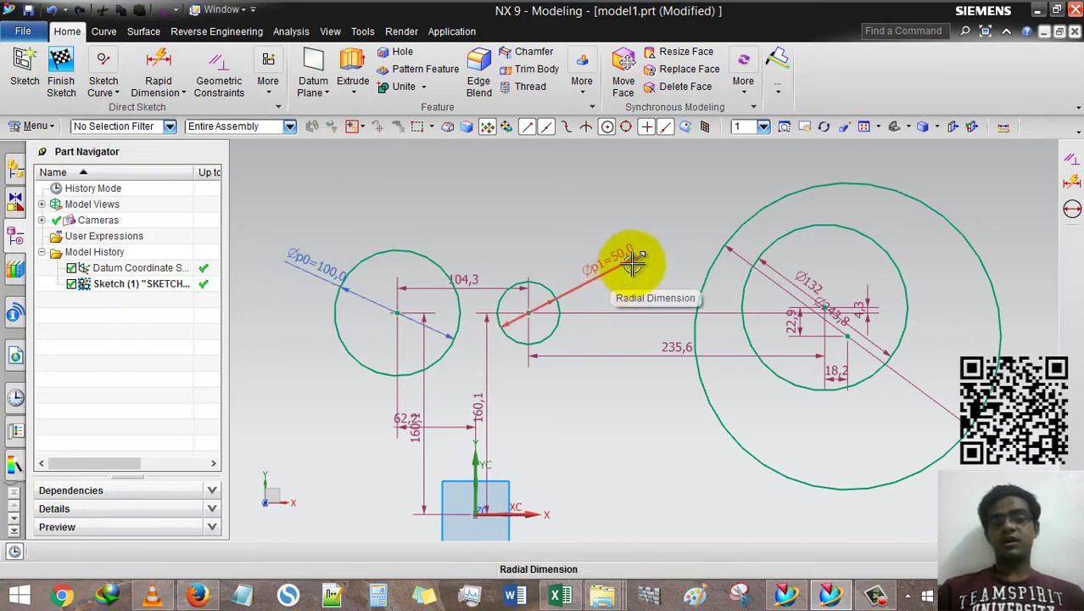
Constrain the left Ø50 circle concentric with the Ø100 circle
{"action": "left_click", "coordinate": [977, 270]}
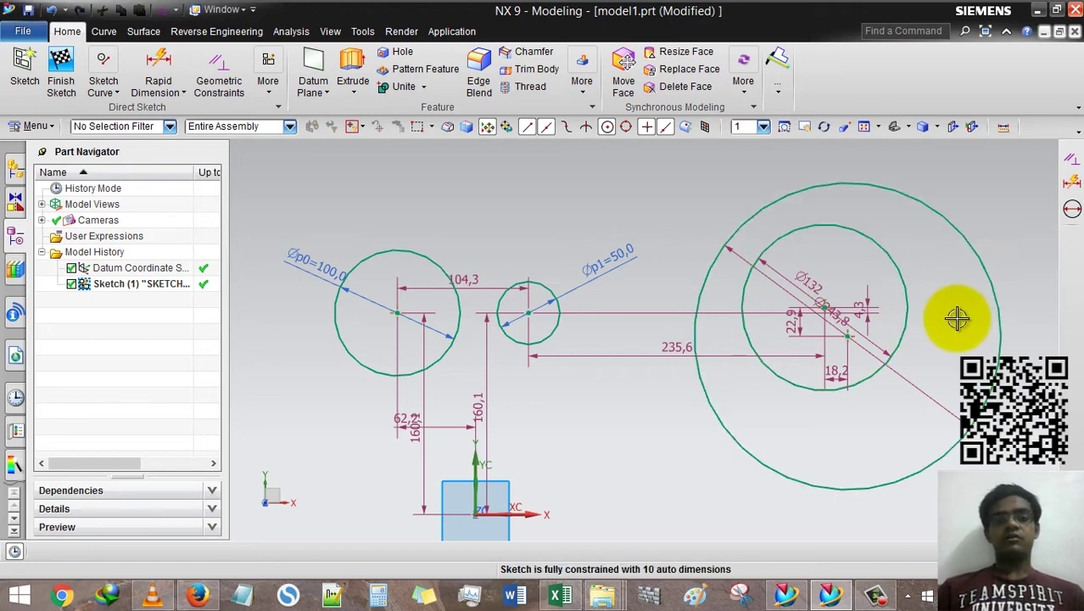
{"action": "scroll", "coordinate": [859, 273], "scroll_direction": "down", "scroll_amount": 3}
{"action": "scroll", "coordinate": [581, 290], "scroll_direction": "up", "scroll_amount": 3}
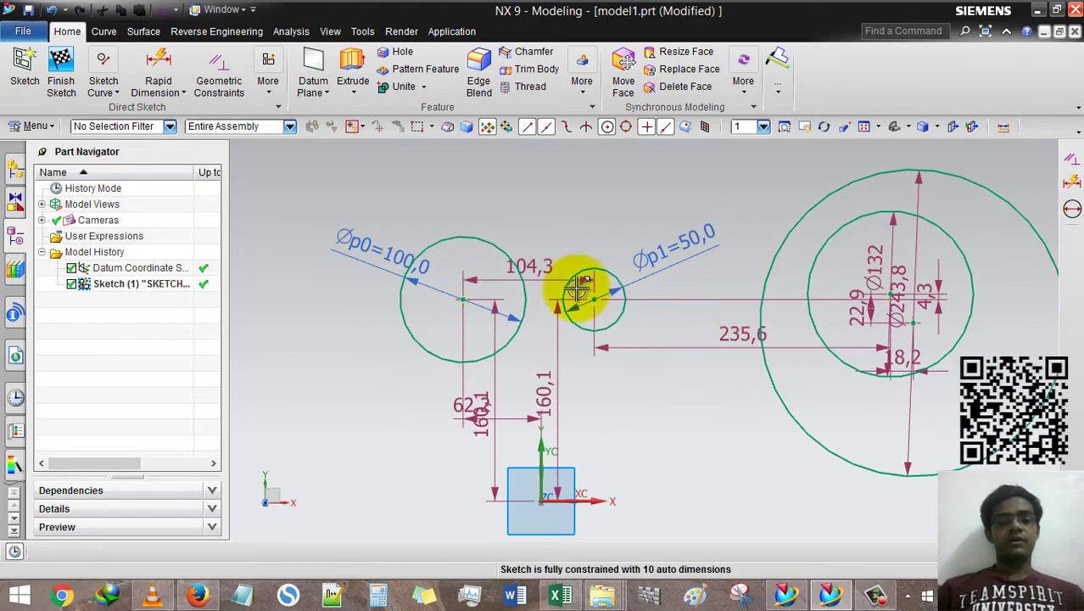
{"action": "scroll", "coordinate": [339, 288], "scroll_direction": "up", "scroll_amount": 1}
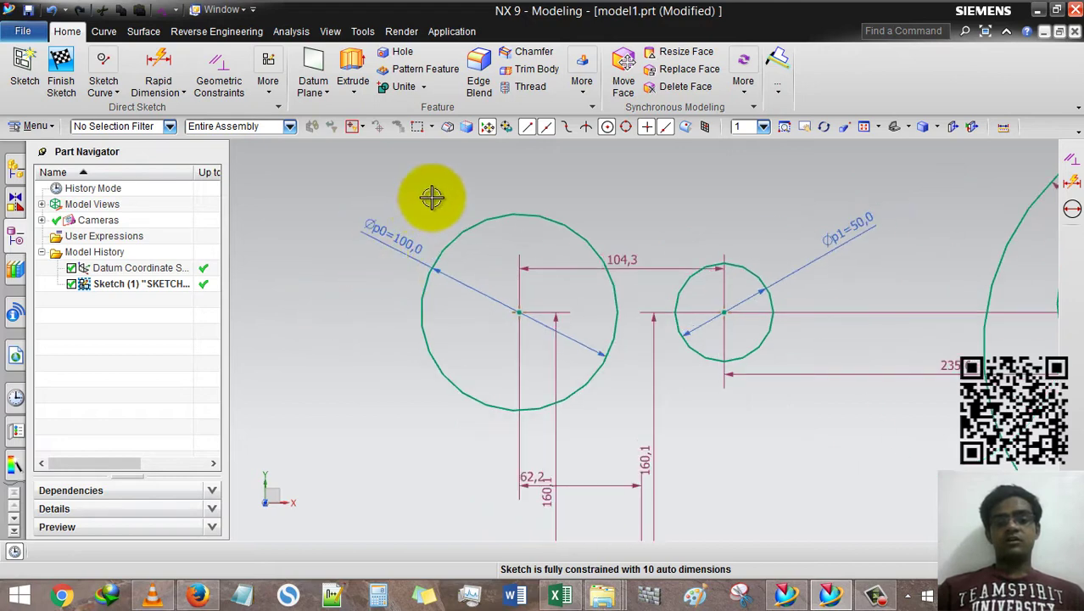
{"action": "scroll", "coordinate": [416, 204], "scroll_direction": "up", "scroll_amount": 2}
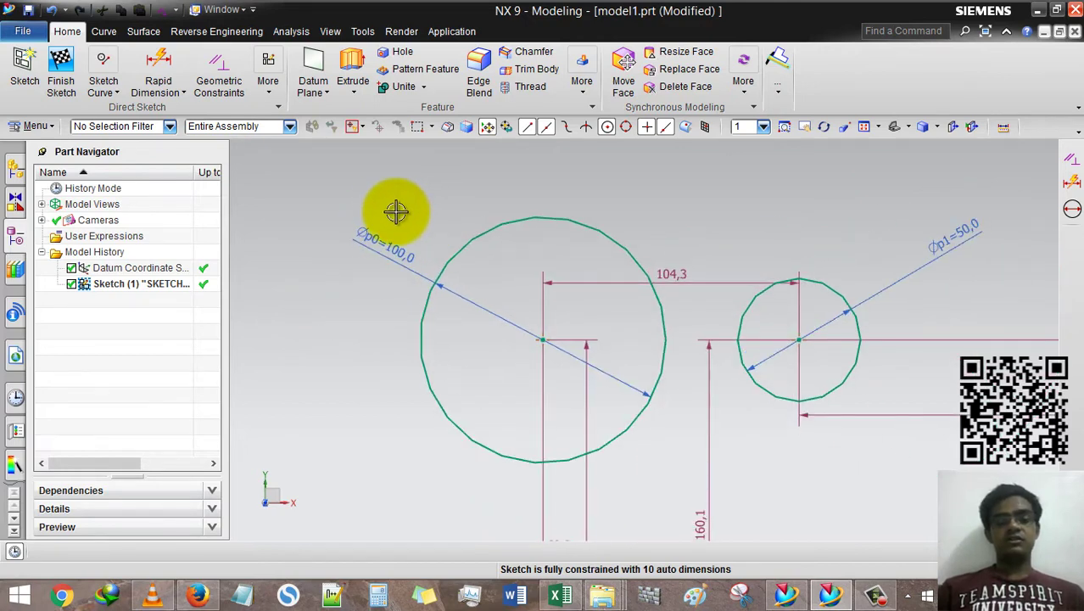
{"action": "left_click", "coordinate": [204, 85]}
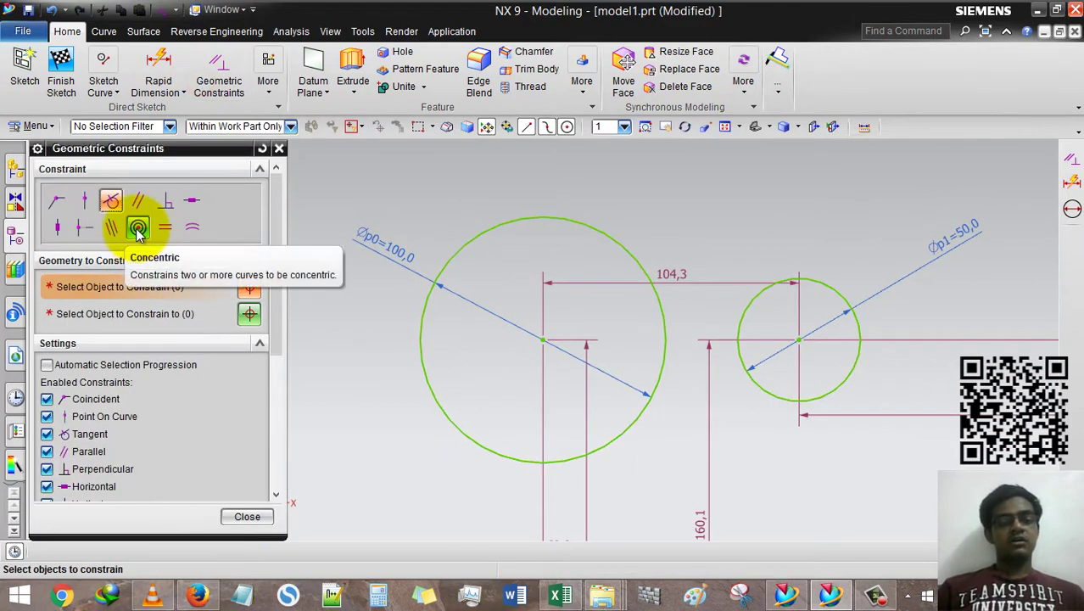
{"action": "left_click", "coordinate": [139, 231]}
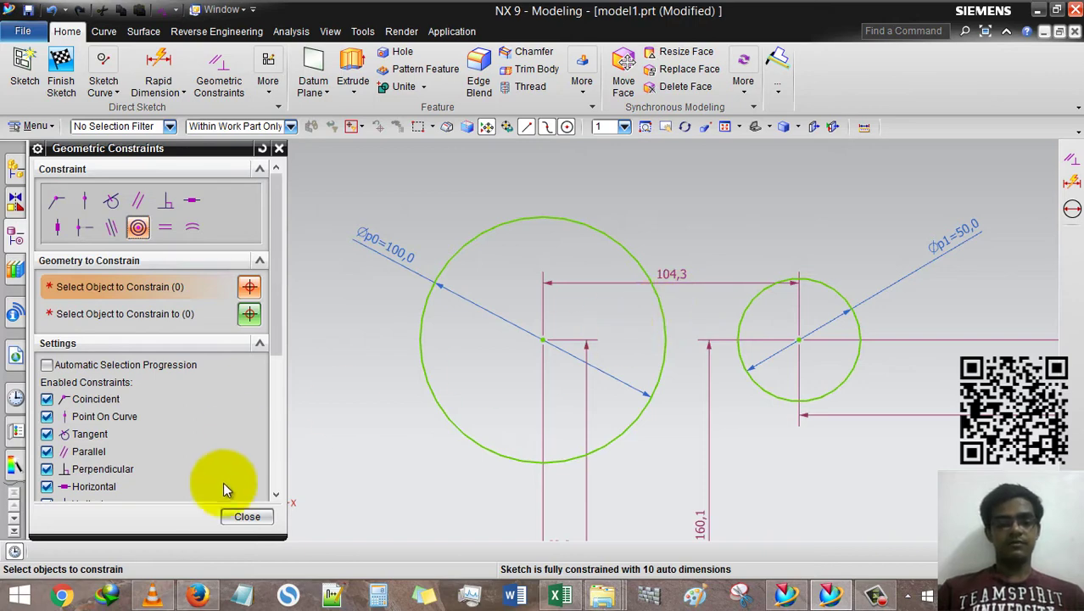
{"action": "left_click", "coordinate": [247, 515]}
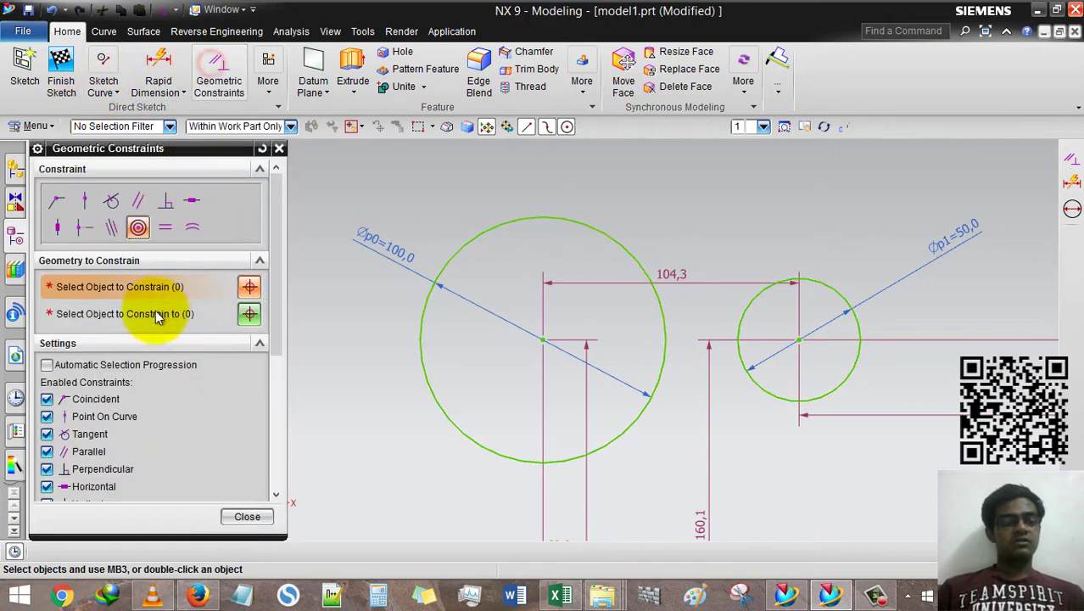
{"action": "left_click", "coordinate": [140, 227]}
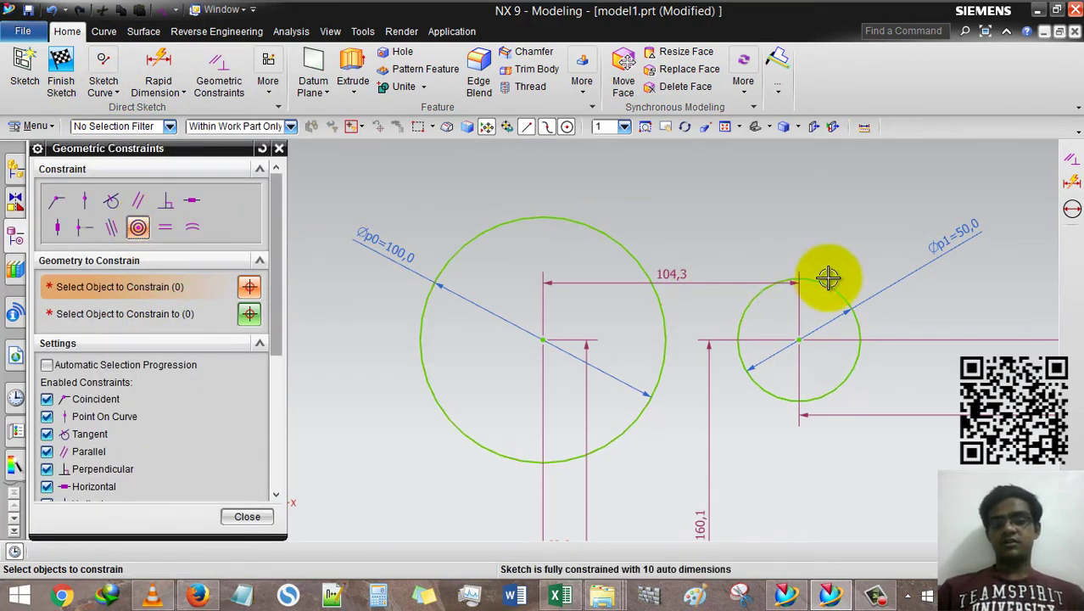
{"action": "left_click", "coordinate": [611, 234]}
{"action": "left_click", "coordinate": [136, 313]}
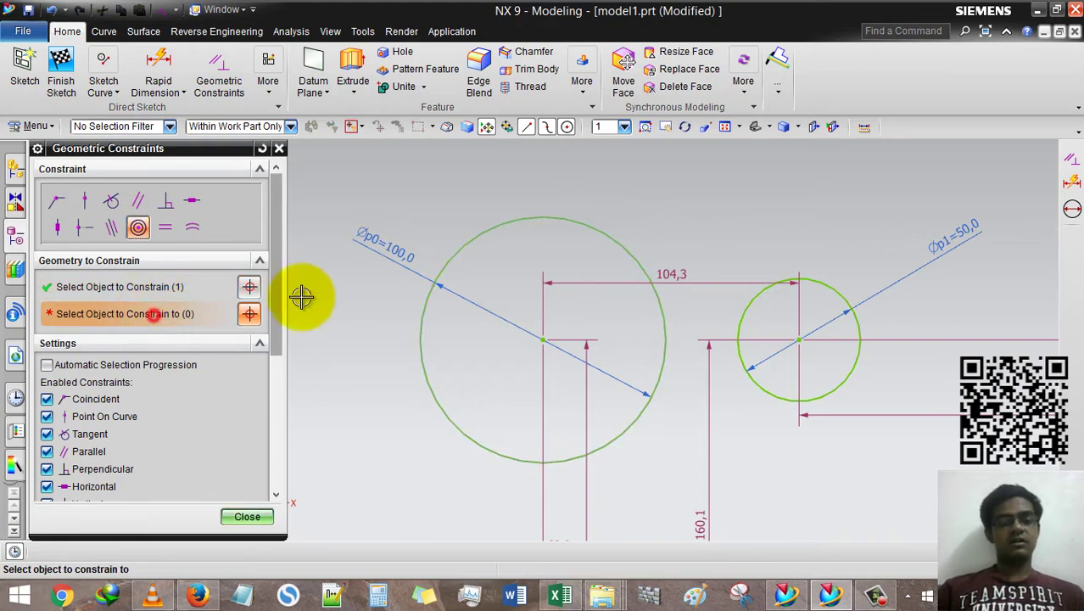
{"action": "left_click", "coordinate": [837, 282]}
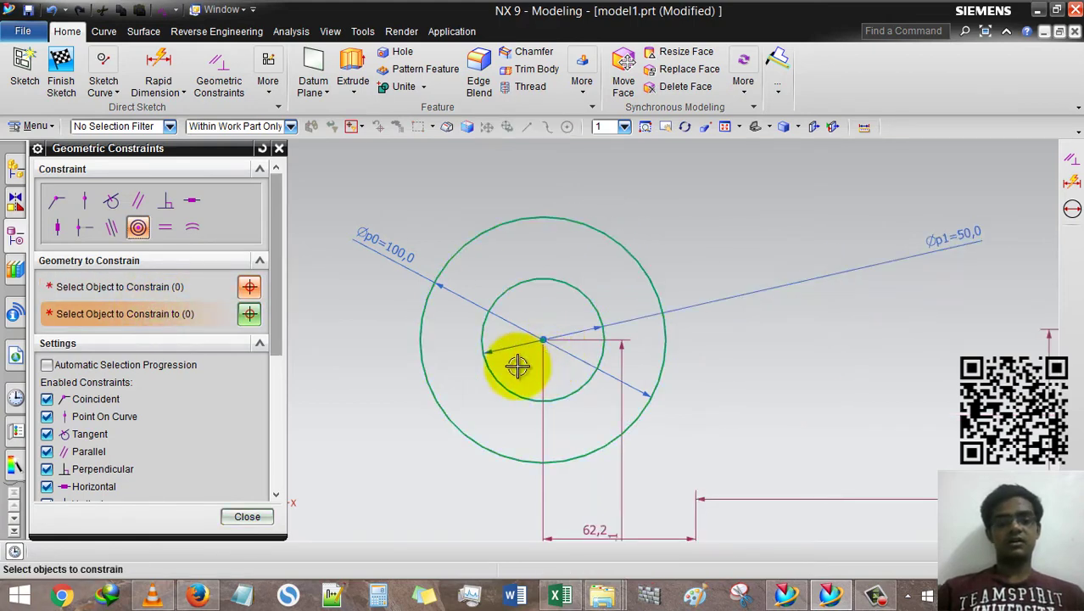
Make the right outer circle concentric with the inner circle, then drag the inner circle to about Ø65.6
{"action": "left_click", "coordinate": [243, 515]}
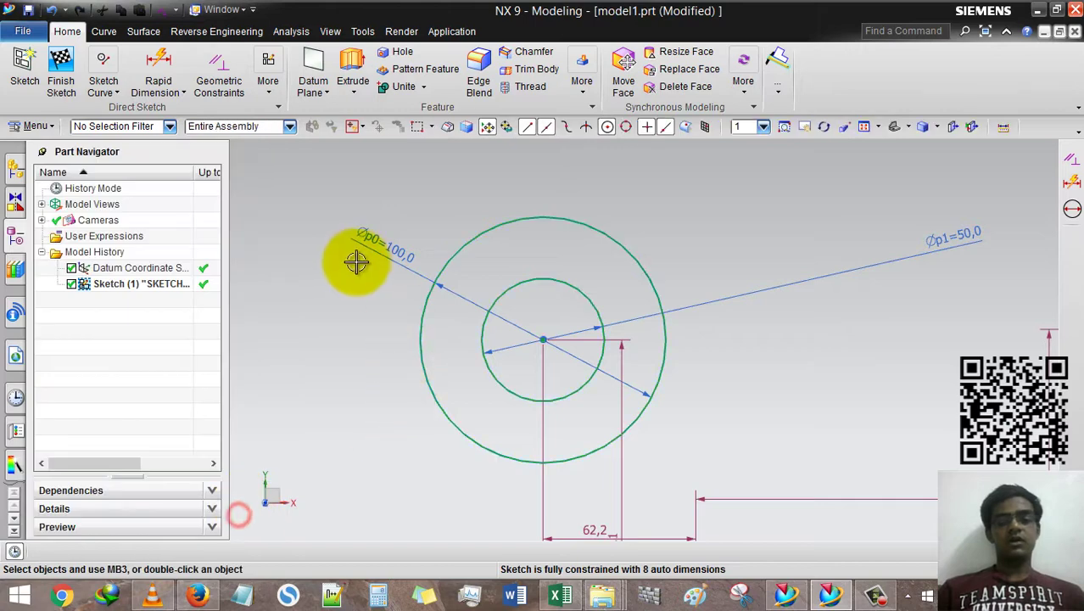
{"action": "scroll", "coordinate": [351, 293], "scroll_direction": "down", "scroll_amount": 3}
{"action": "scroll", "coordinate": [738, 273], "scroll_direction": "up", "scroll_amount": 2}
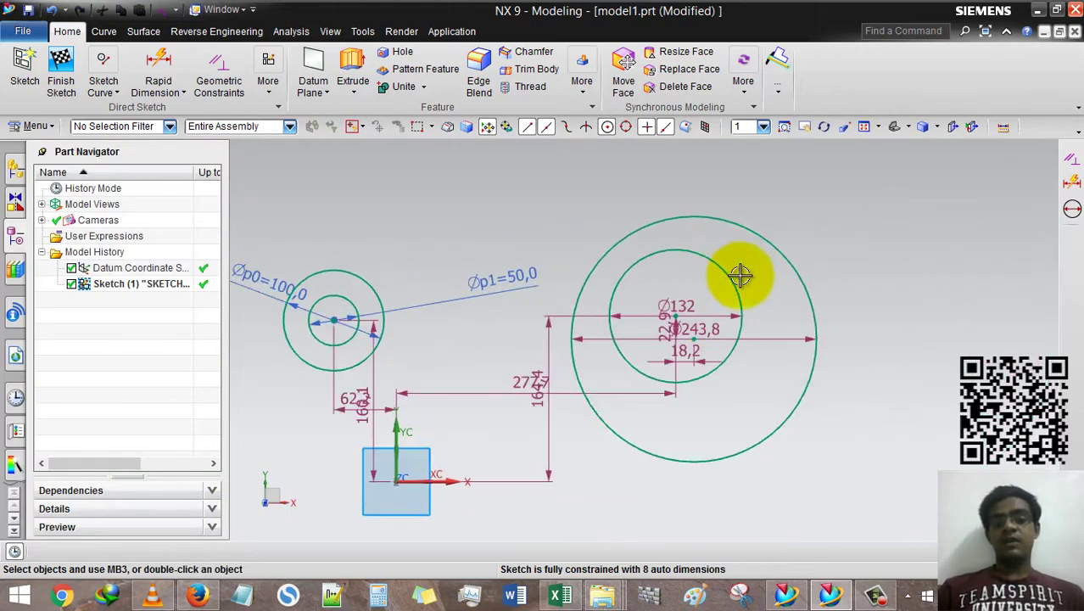
{"action": "left_click", "coordinate": [212, 70]}
{"action": "left_click", "coordinate": [139, 227]}
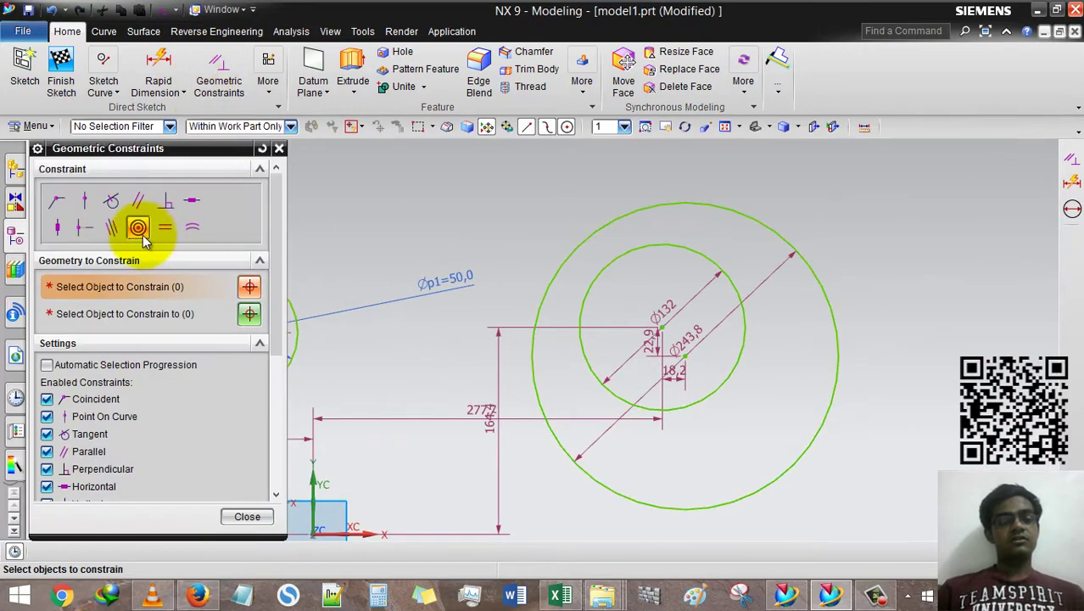
{"action": "left_click", "coordinate": [741, 209]}
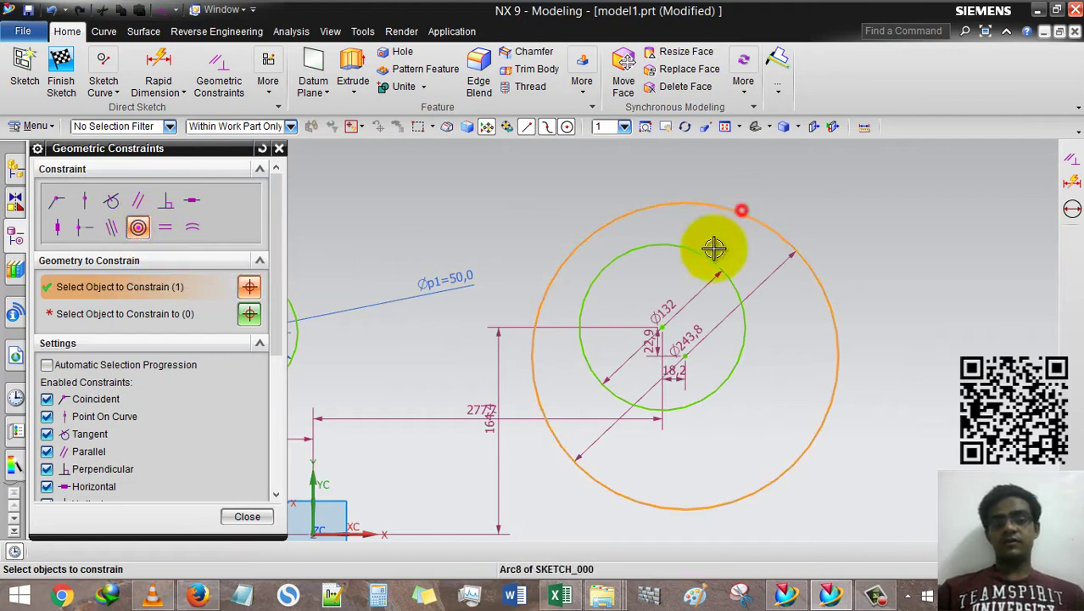
{"action": "left_click", "coordinate": [702, 255]}
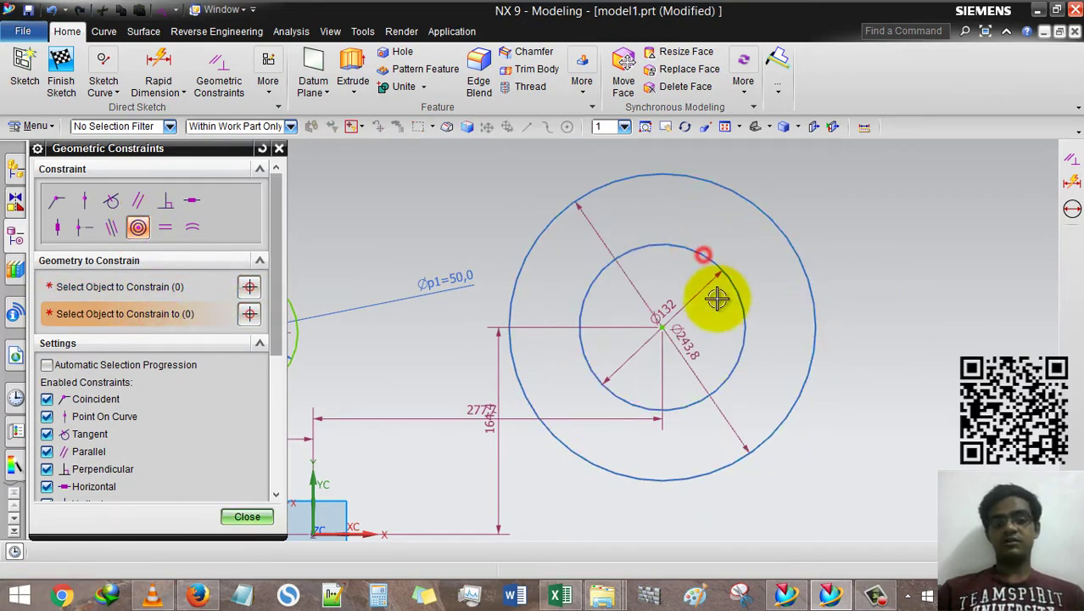
{"action": "scroll", "coordinate": [811, 380], "scroll_direction": "down", "scroll_amount": 2}
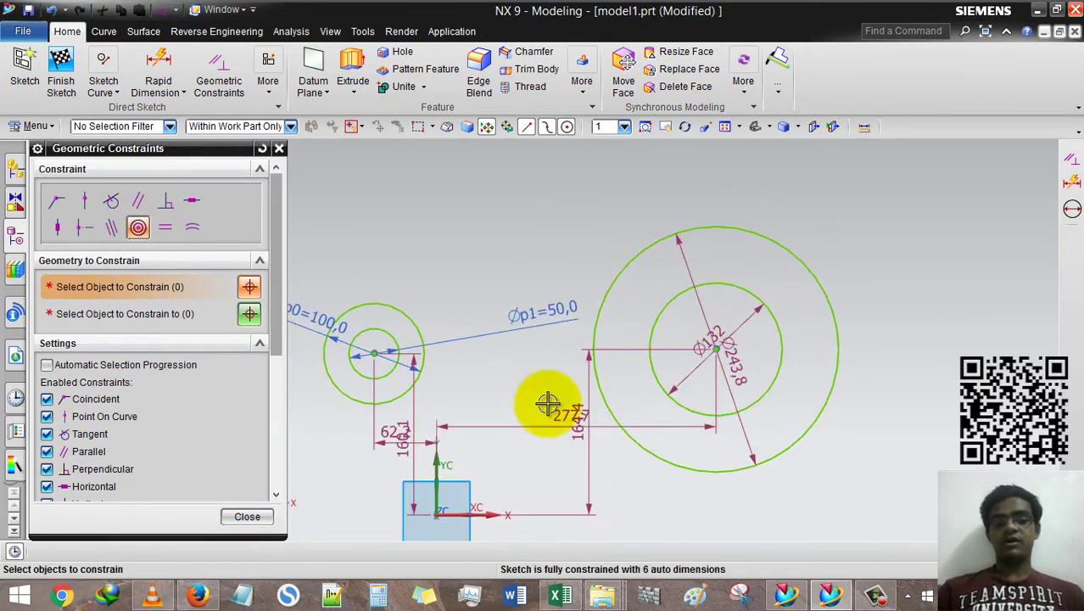
{"action": "left_click", "coordinate": [246, 517]}
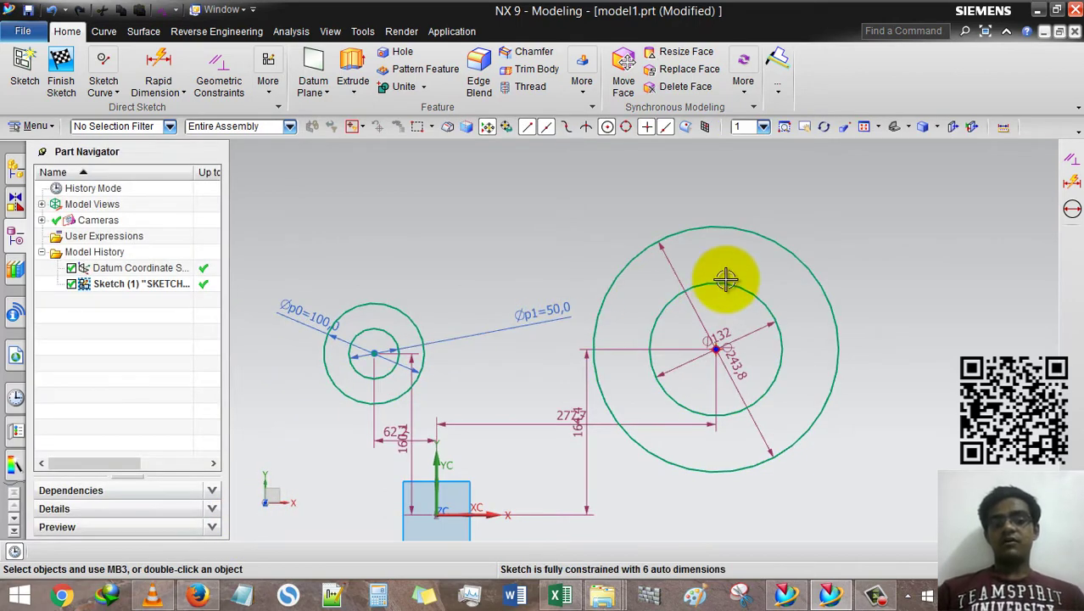
{"action": "mouse_move", "coordinate": [725, 299]}
{"action": "left_mouse_down"}
{"action": "mouse_move", "coordinate": [556, 303]}
{"action": "mouse_move", "coordinate": [798, 242]}
{"action": "mouse_move", "coordinate": [701, 262]}
{"action": "mouse_move", "coordinate": [730, 271]}
{"action": "mouse_move", "coordinate": [681, 321]}
{"action": "left_mouse_up"}
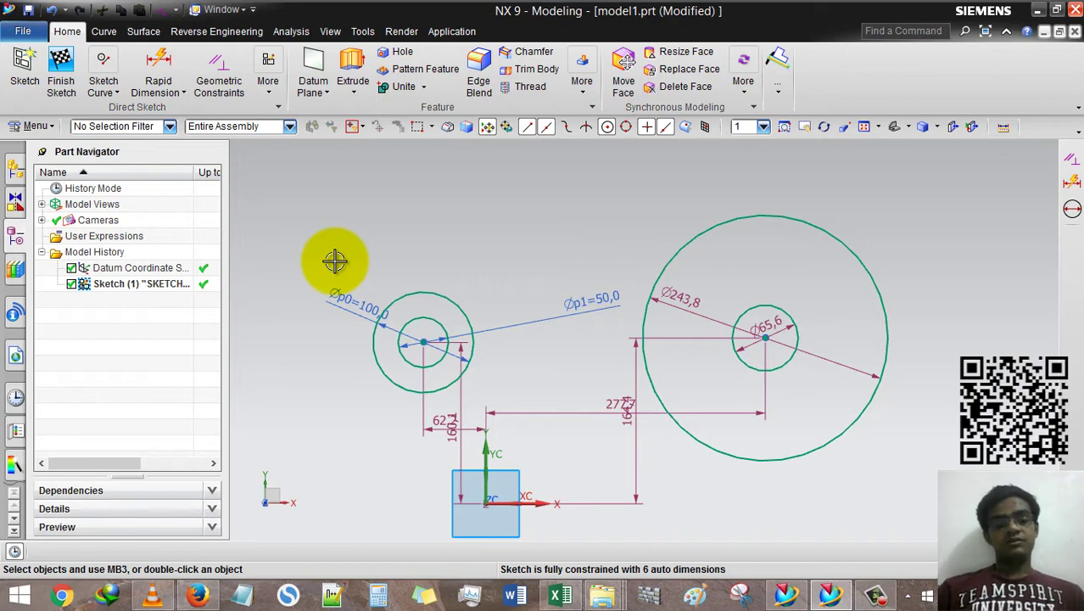
Give the large right circle an equal-radius constraint to the left Ø100 circle
{"action": "left_click", "coordinate": [218, 74]}
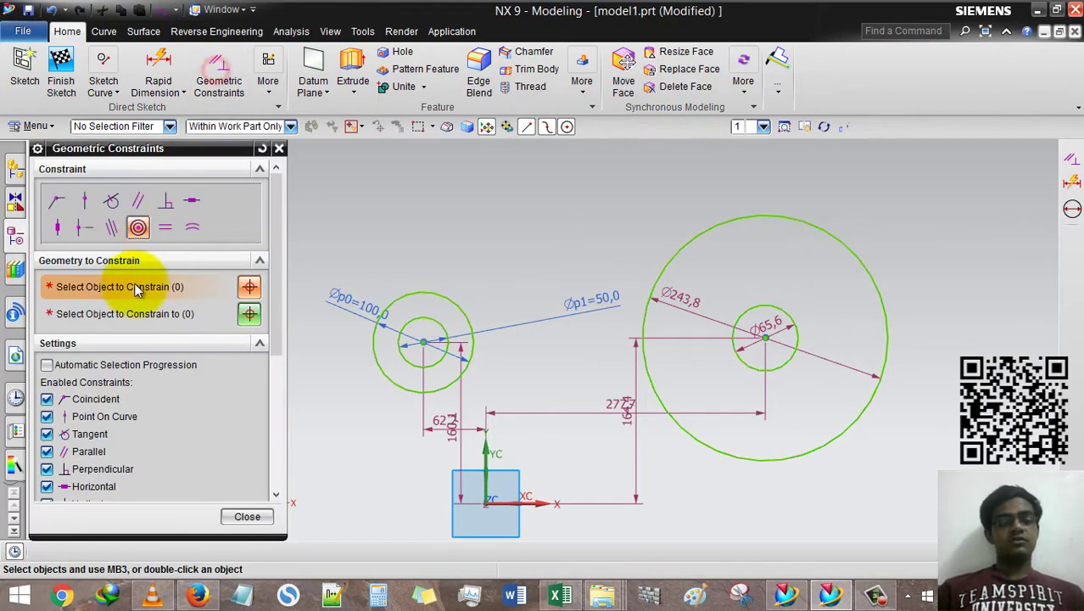
{"action": "left_click", "coordinate": [189, 229]}
{"action": "left_click", "coordinate": [763, 213]}
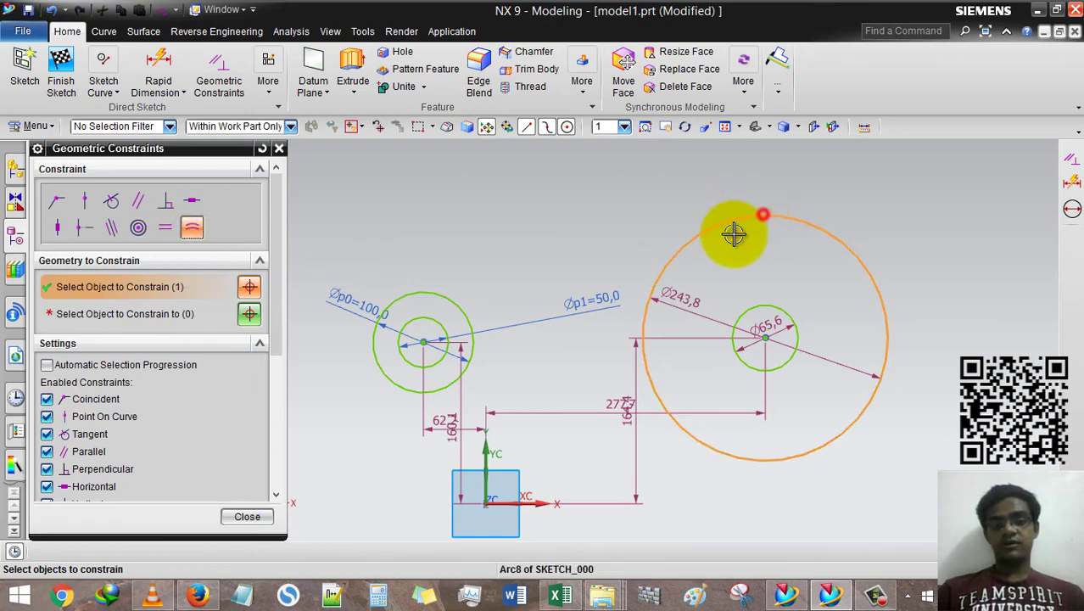
{"action": "left_click", "coordinate": [155, 314]}
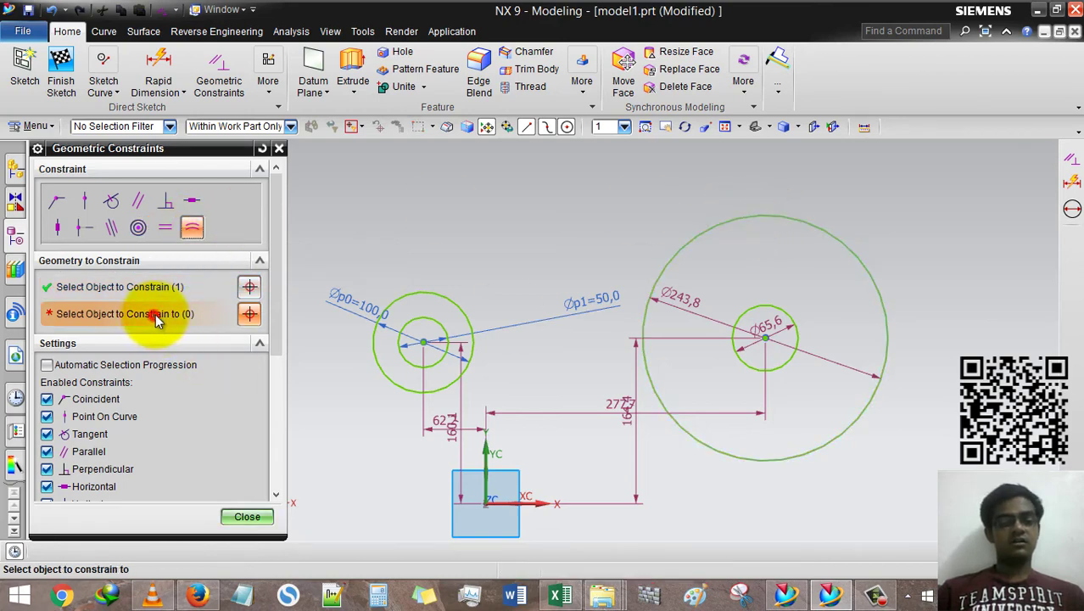
{"action": "left_click", "coordinate": [441, 291]}
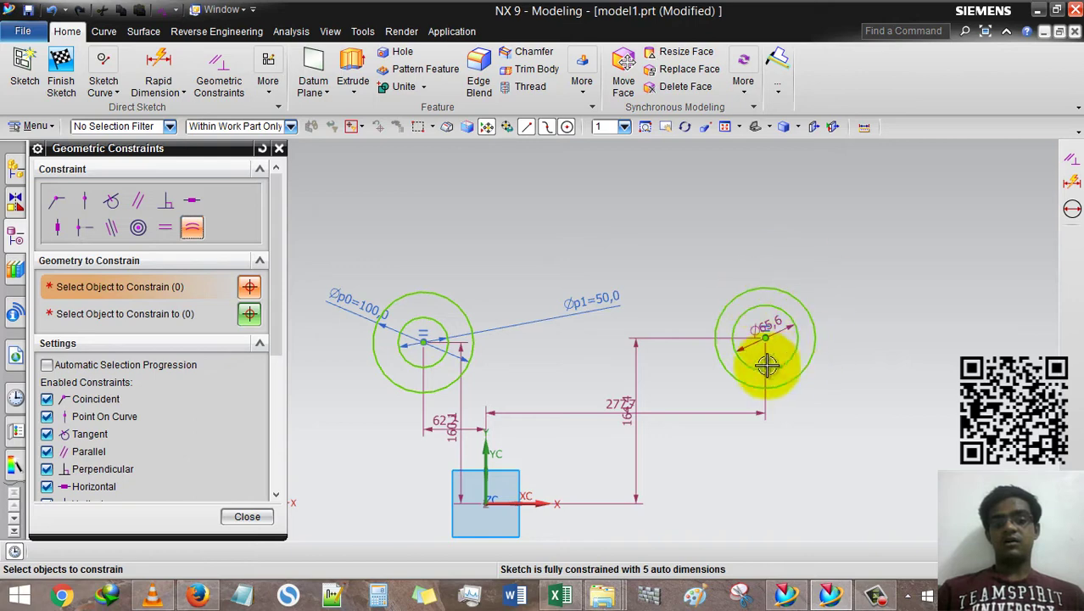
{"action": "scroll", "coordinate": [766, 348], "scroll_direction": "up", "scroll_amount": 4}
{"action": "scroll", "coordinate": [769, 402], "scroll_direction": "down", "scroll_amount": 6}
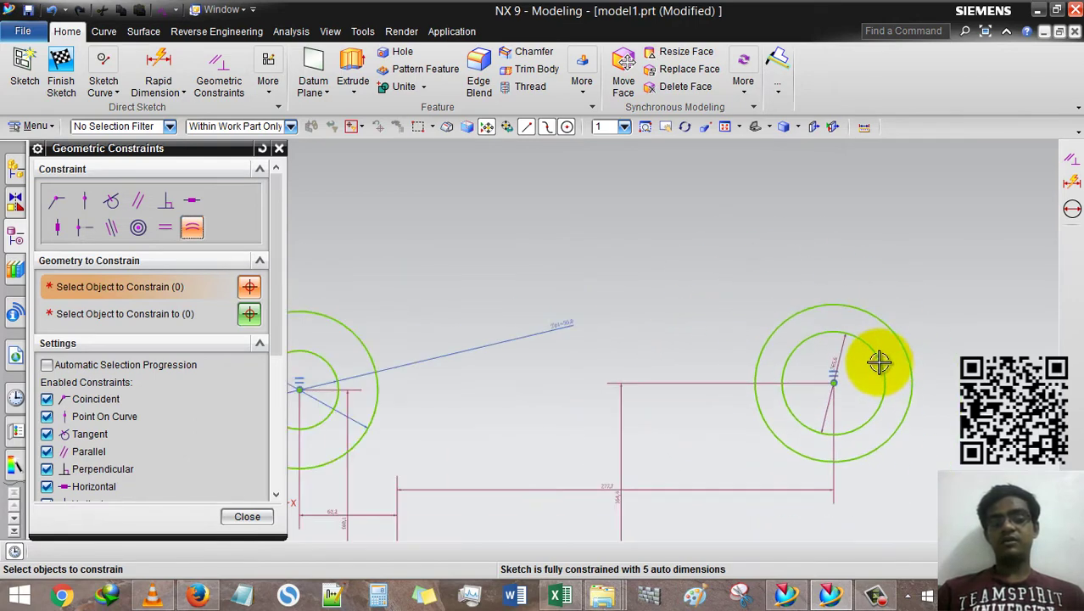
{"action": "scroll", "coordinate": [426, 351], "scroll_direction": "up", "scroll_amount": 3}
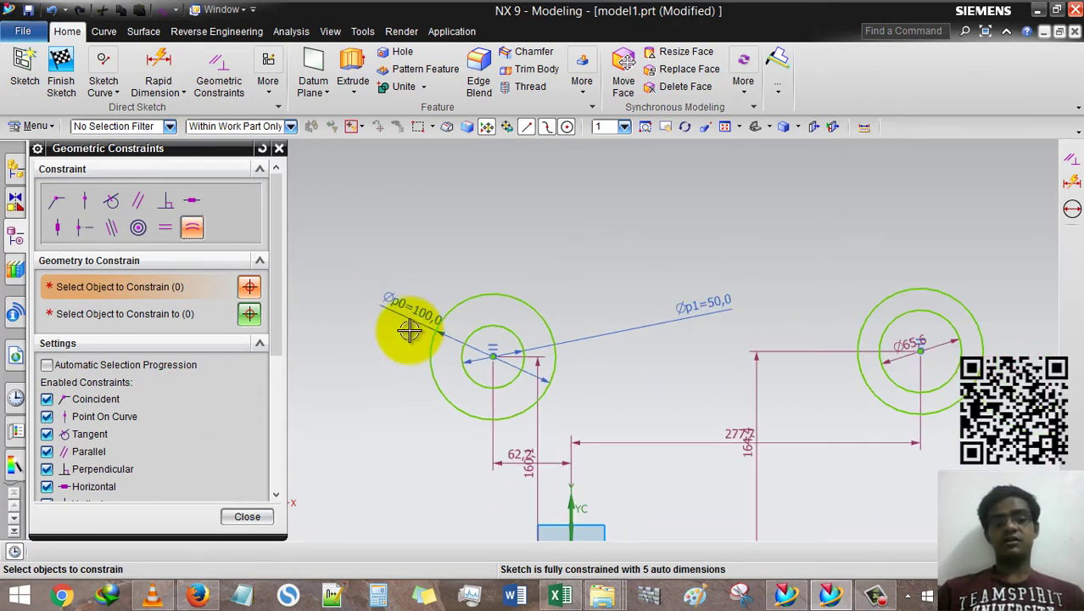
{"action": "scroll", "coordinate": [412, 327], "scroll_direction": "down", "scroll_amount": 1}
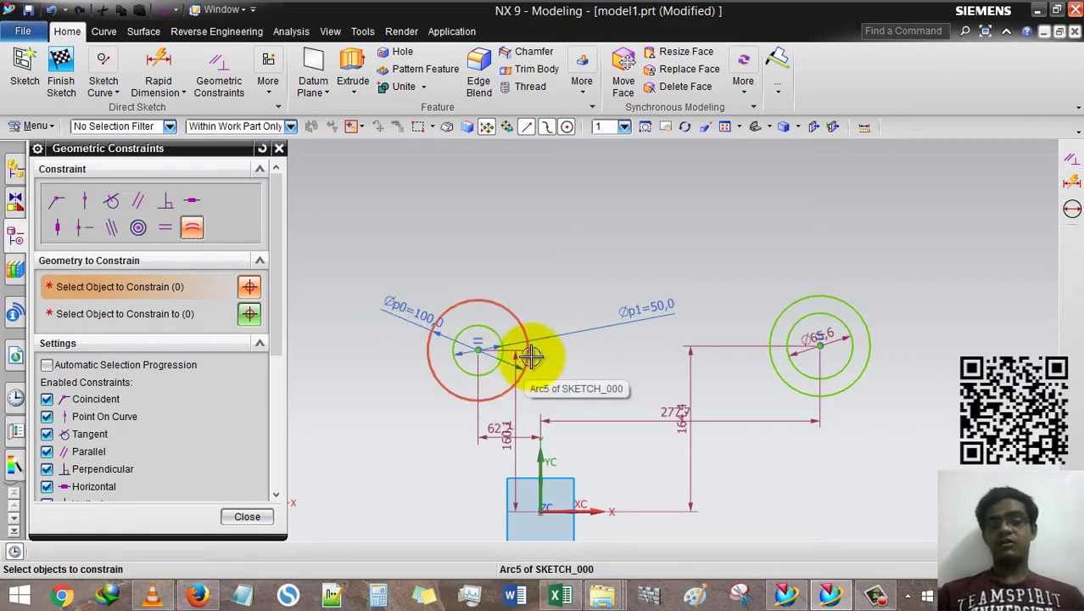
{"action": "scroll", "coordinate": [847, 350], "scroll_direction": "up", "scroll_amount": 2}
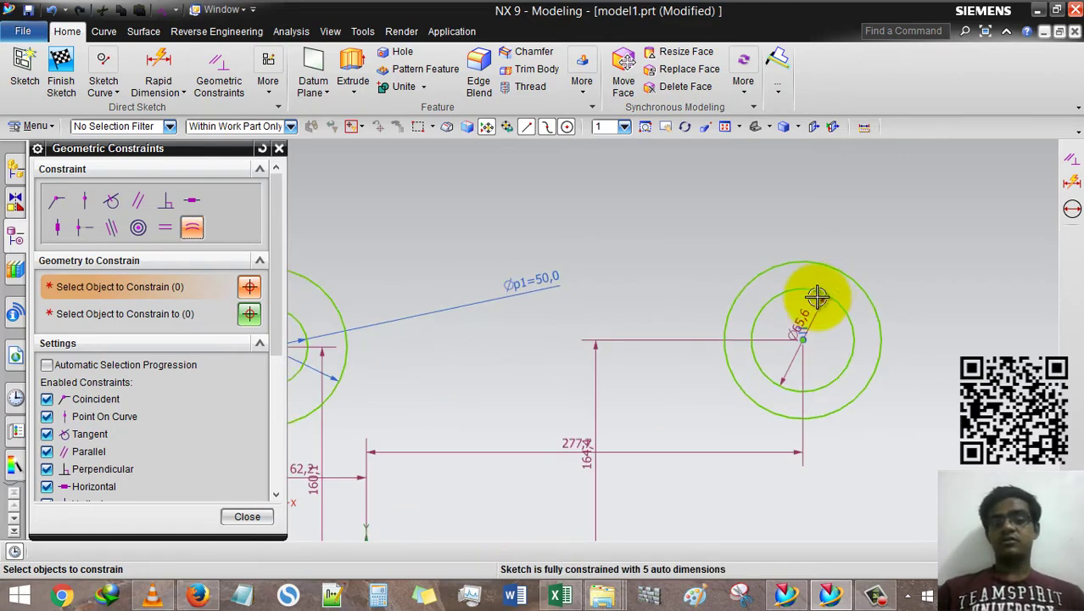
{"action": "scroll", "coordinate": [943, 277], "scroll_direction": "down", "scroll_amount": 2}
Constrain the right inner circle so the right pair shares one centre
{"action": "left_click", "coordinate": [153, 314]}
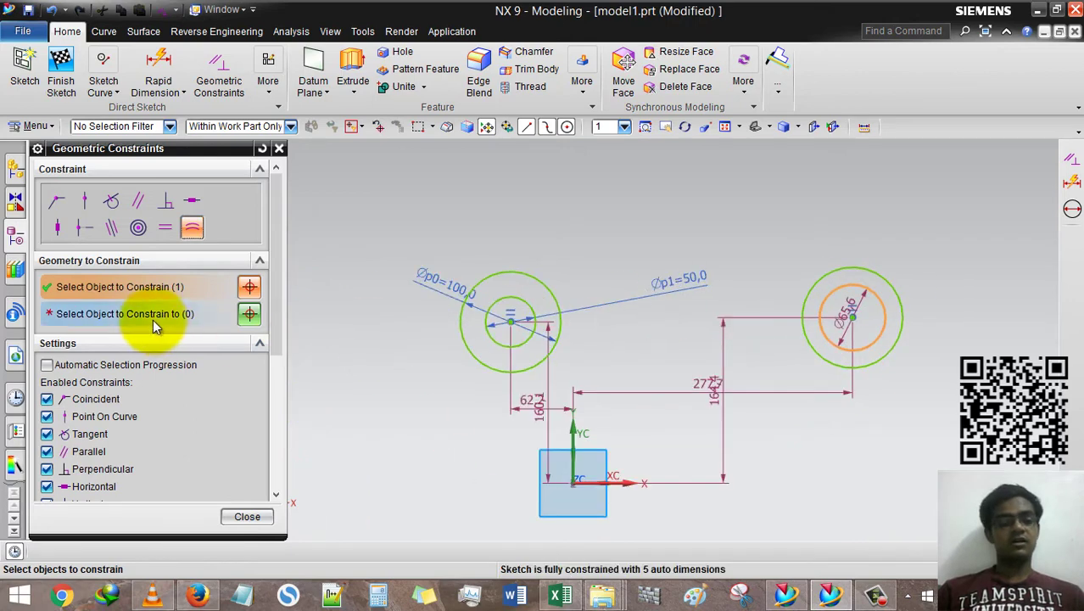
{"action": "scroll", "coordinate": [509, 303], "scroll_direction": "up", "scroll_amount": 3}
{"action": "left_click", "coordinate": [509, 303]}
{"action": "scroll", "coordinate": [480, 298], "scroll_direction": "down", "scroll_amount": 3}
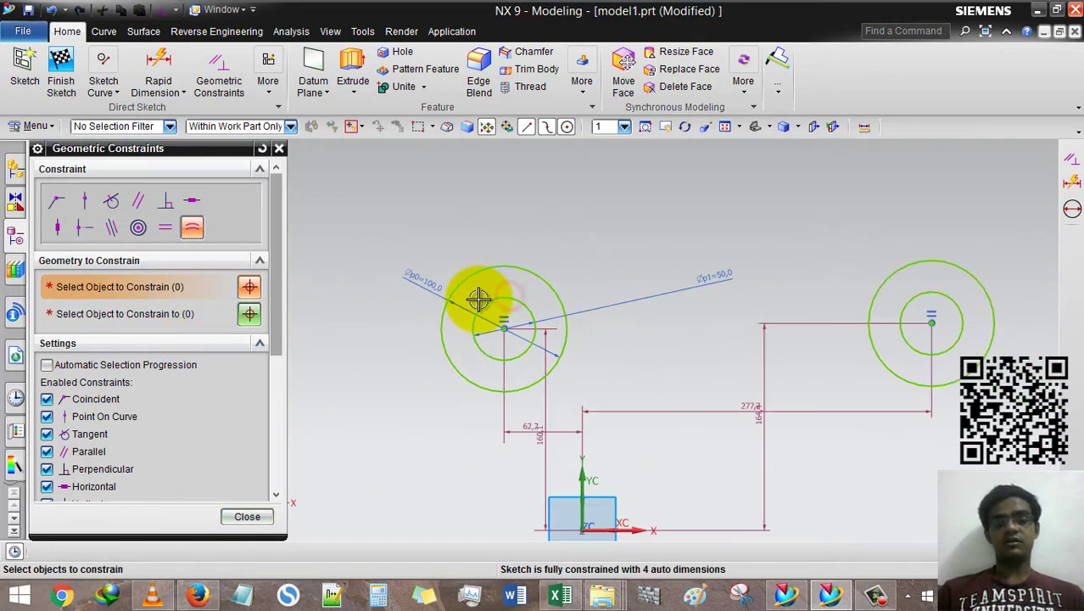
{"action": "left_click", "coordinate": [246, 517]}
{"action": "scroll", "coordinate": [426, 346], "scroll_direction": "down", "scroll_amount": 1}
{"action": "scroll", "coordinate": [509, 322], "scroll_direction": "up", "scroll_amount": 2}
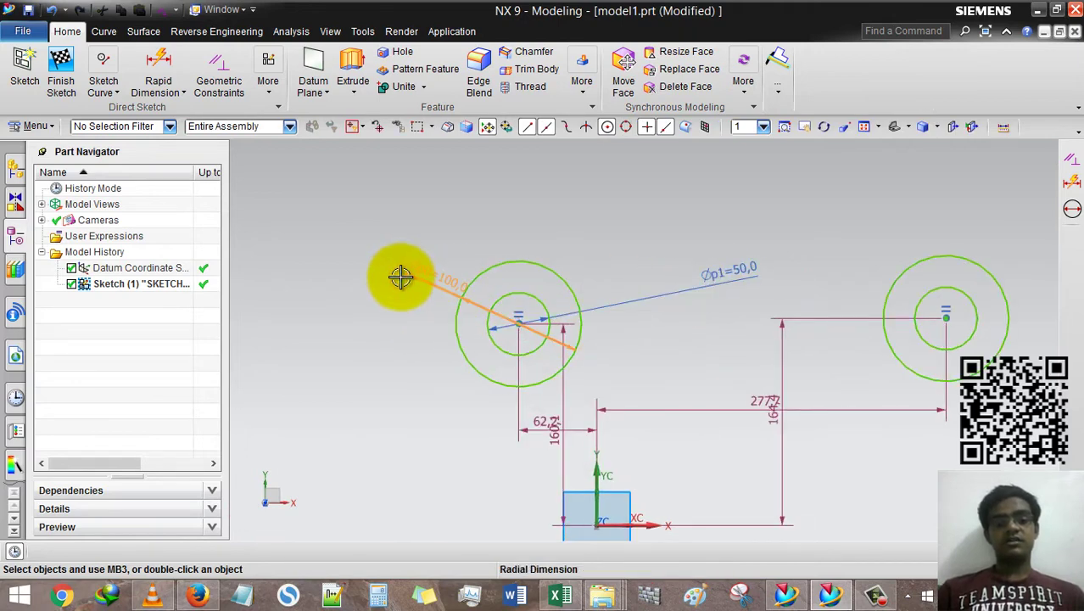
Change the left outer circle's diameter dimension from 100 to 150 mm
{"action": "double_click", "coordinate": [430, 269]}
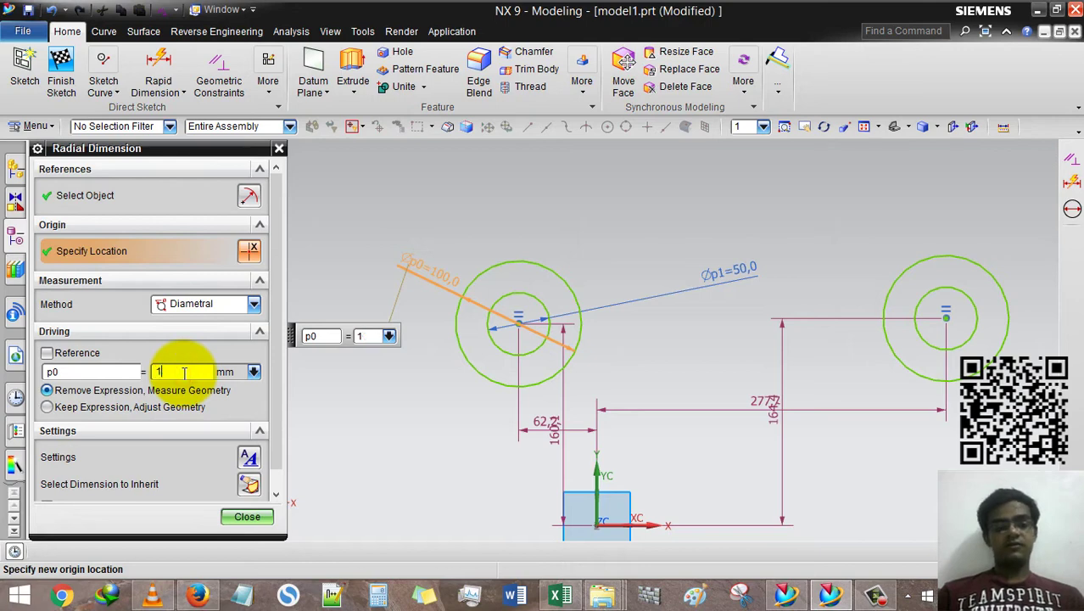
{"action": "left_click", "coordinate": [247, 516]}
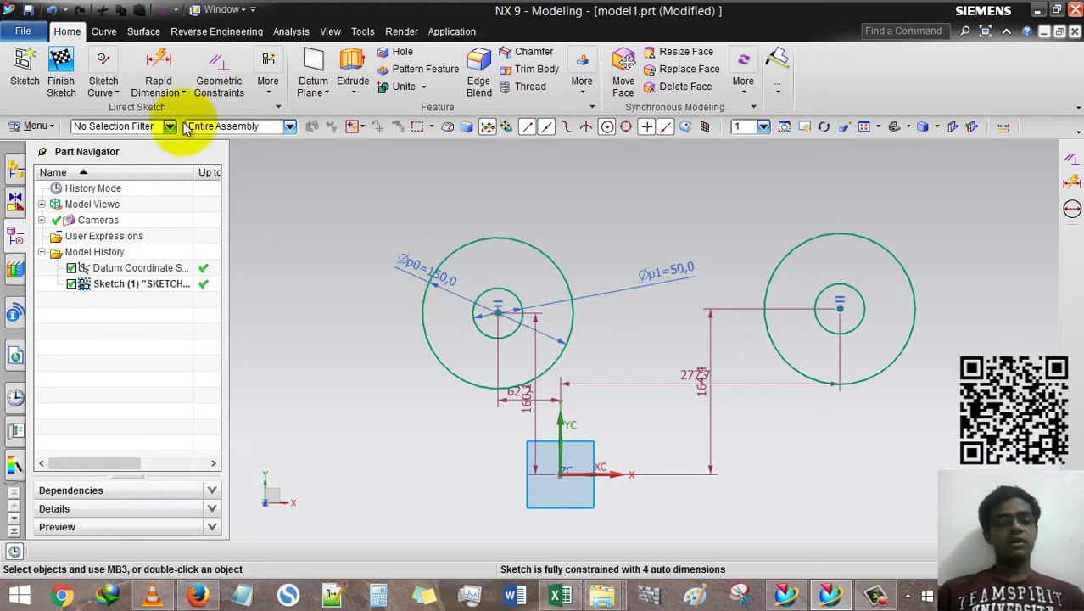
{"action": "left_click", "coordinate": [225, 85]}
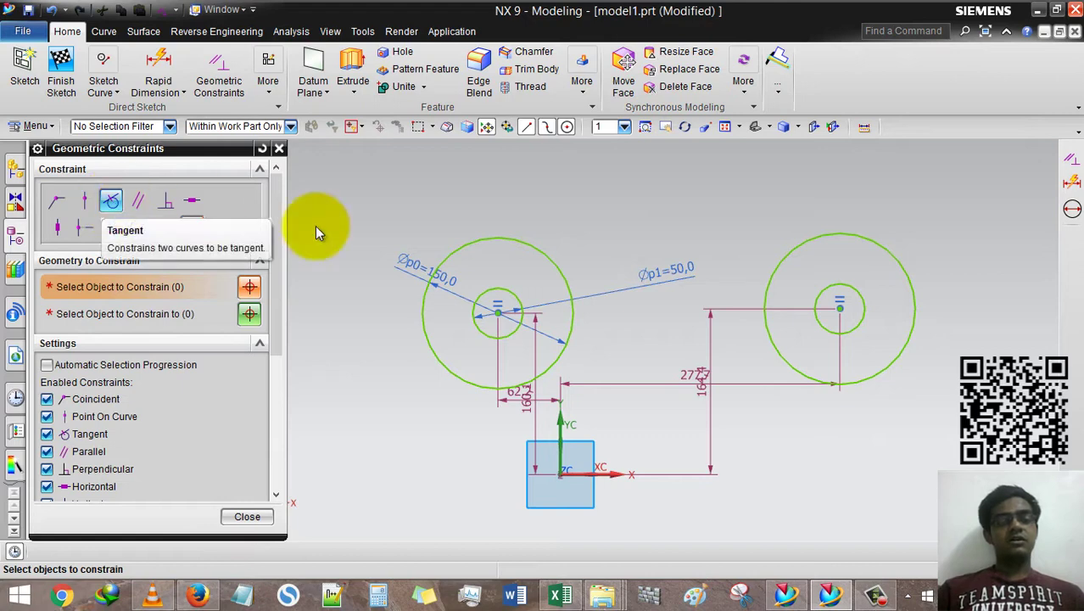
{"action": "left_click", "coordinate": [279, 149]}
Draw a sloped profile line running above both circle pairs
{"action": "left_click", "coordinate": [105, 90]}
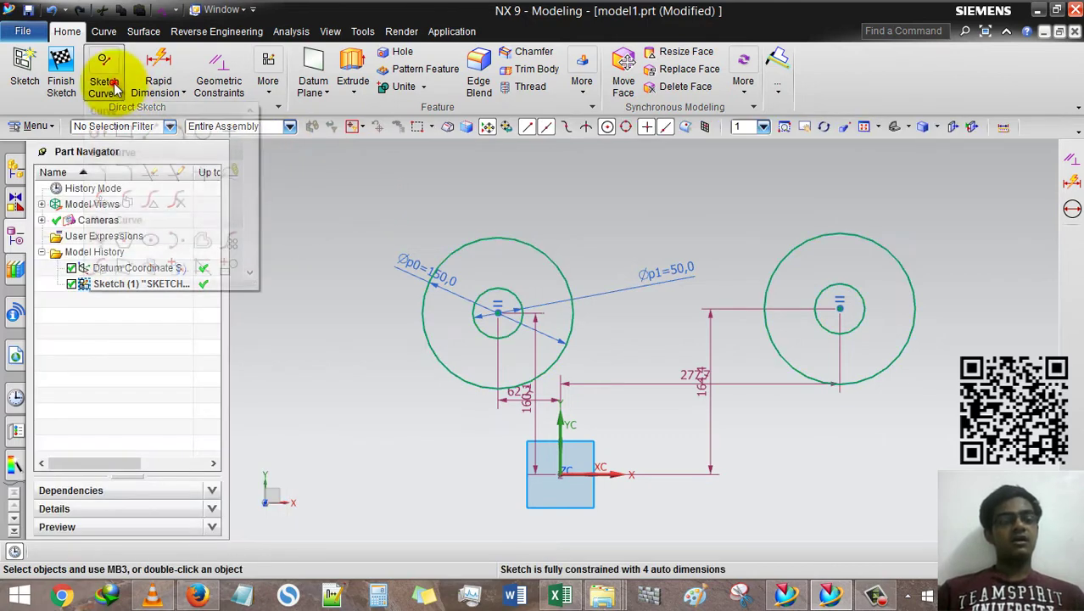
{"action": "left_click", "coordinate": [107, 136]}
{"action": "left_click", "coordinate": [412, 194]}
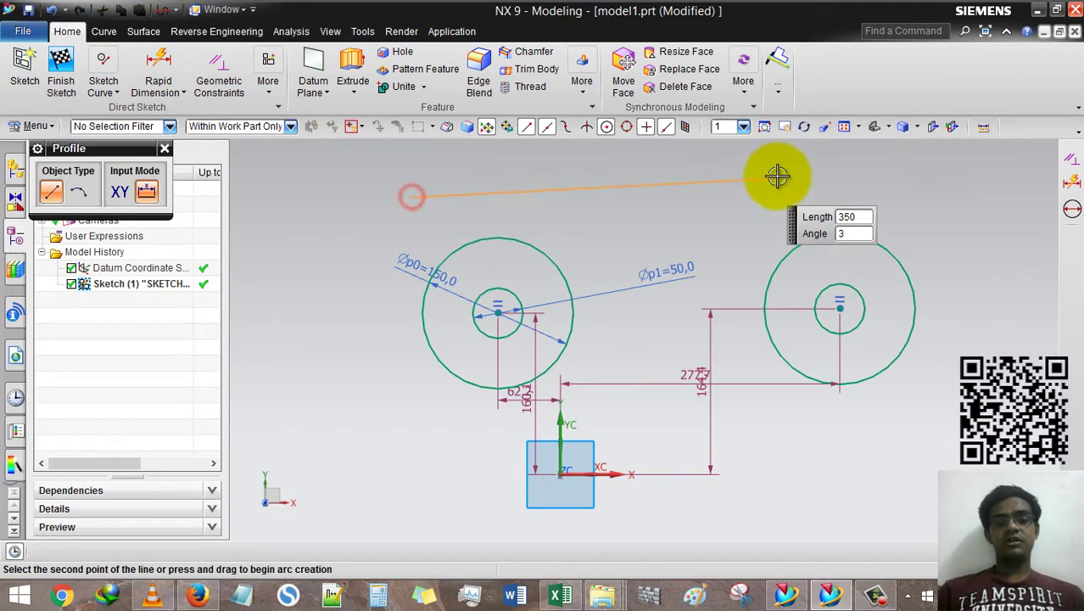
{"action": "left_click", "coordinate": [818, 164]}
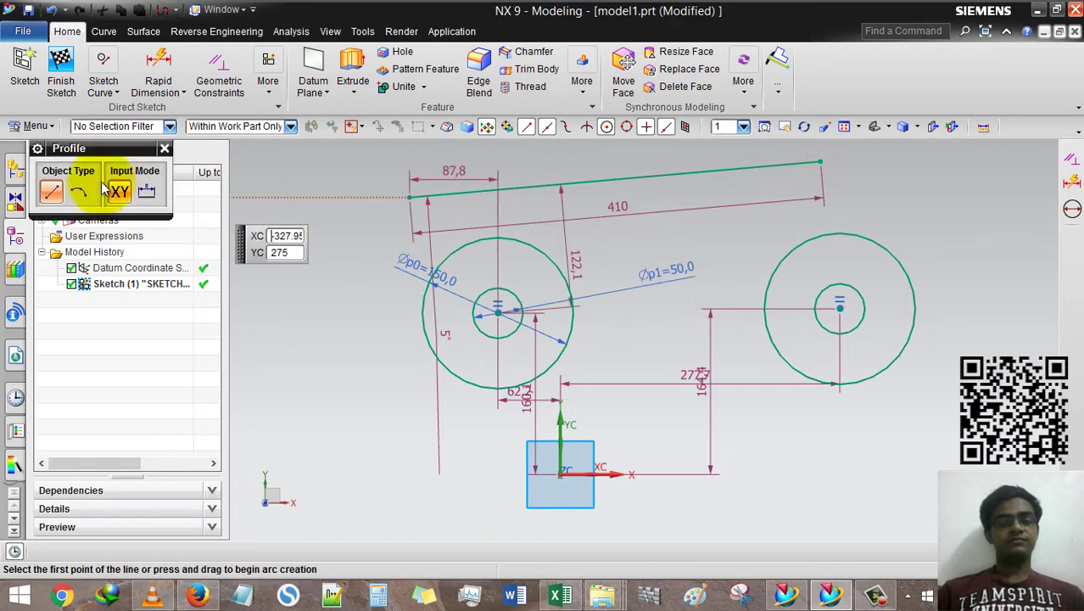
Make the top line tangent to the left outer Ø150 circle
{"action": "left_click", "coordinate": [164, 150]}
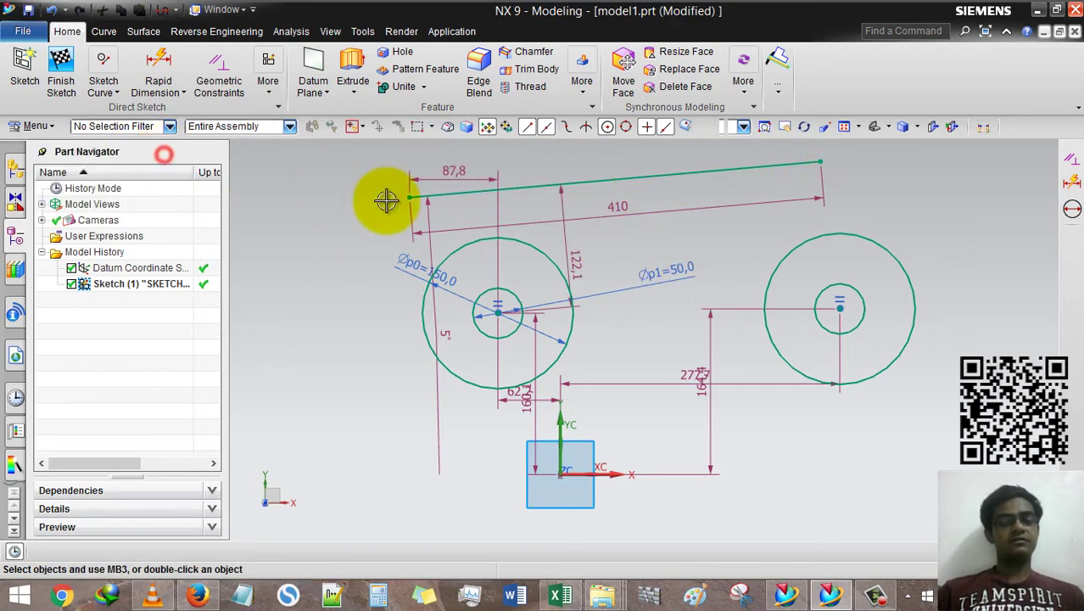
{"action": "left_click", "coordinate": [215, 73]}
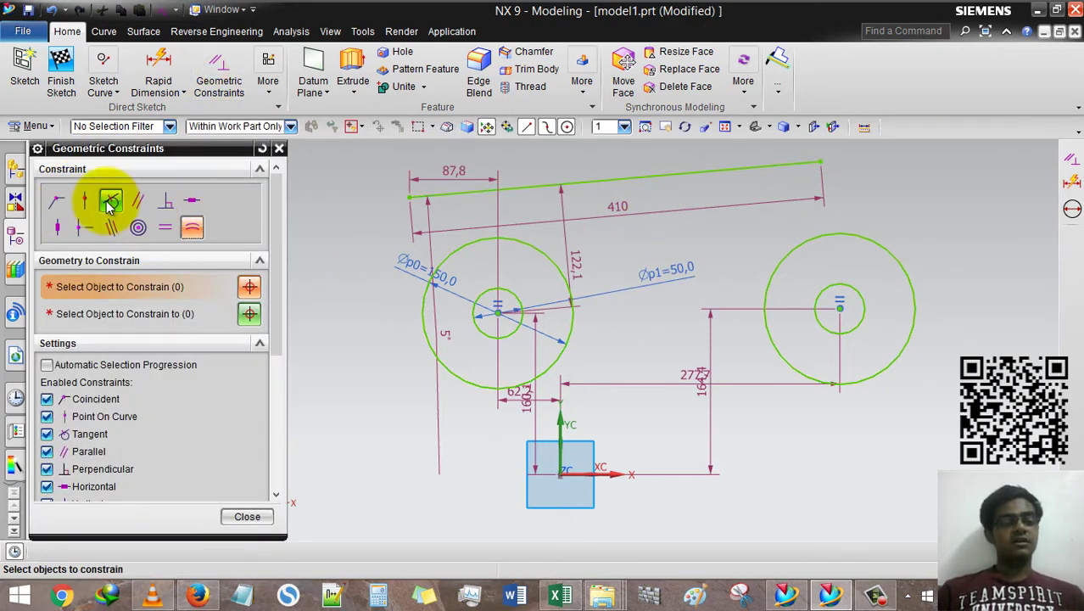
{"action": "left_click", "coordinate": [111, 202]}
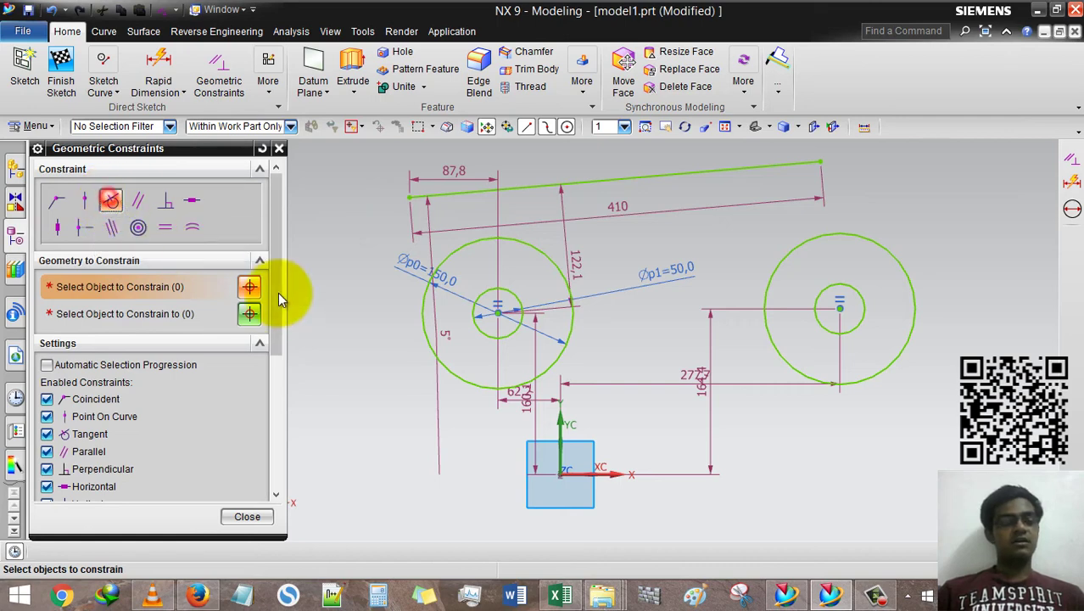
{"action": "left_click", "coordinate": [465, 192]}
{"action": "left_click", "coordinate": [166, 314]}
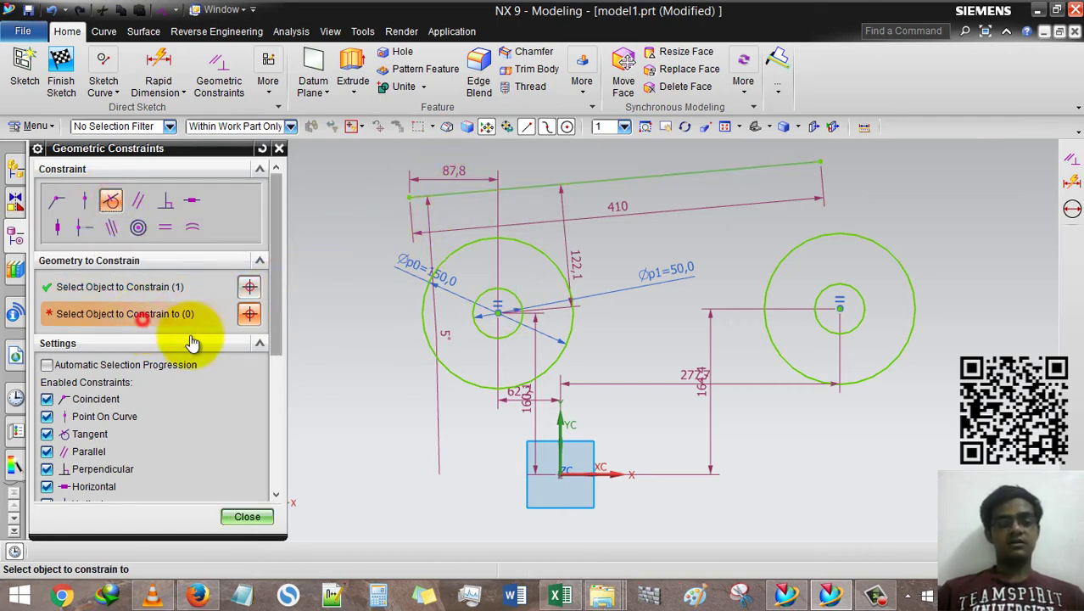
{"action": "left_click", "coordinate": [480, 240]}
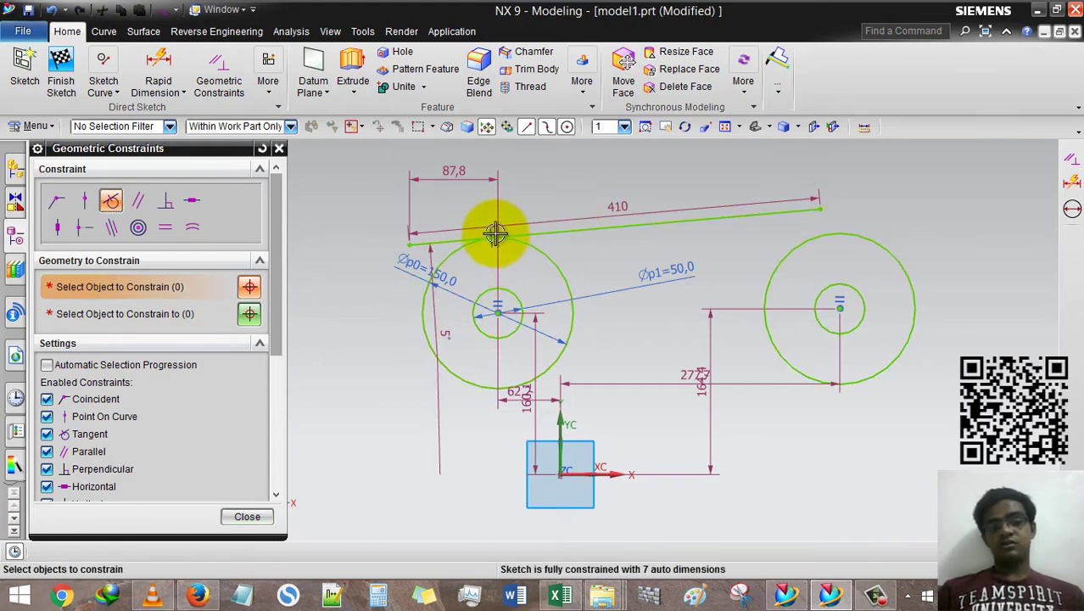
{"action": "scroll", "coordinate": [496, 234], "scroll_direction": "up", "scroll_amount": 3}
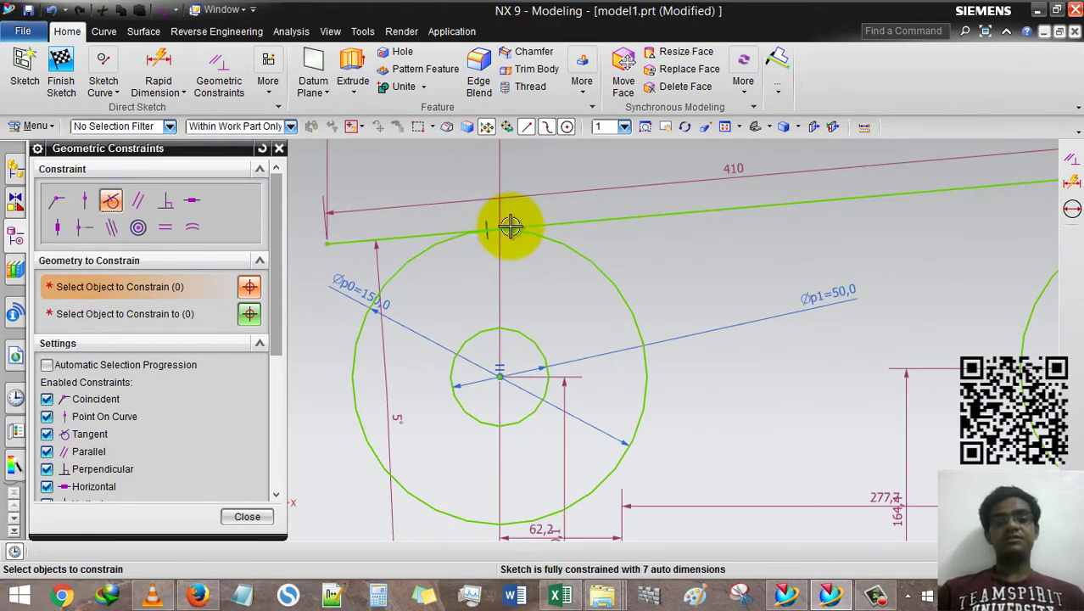
{"action": "scroll", "coordinate": [481, 236], "scroll_direction": "up", "scroll_amount": 4}
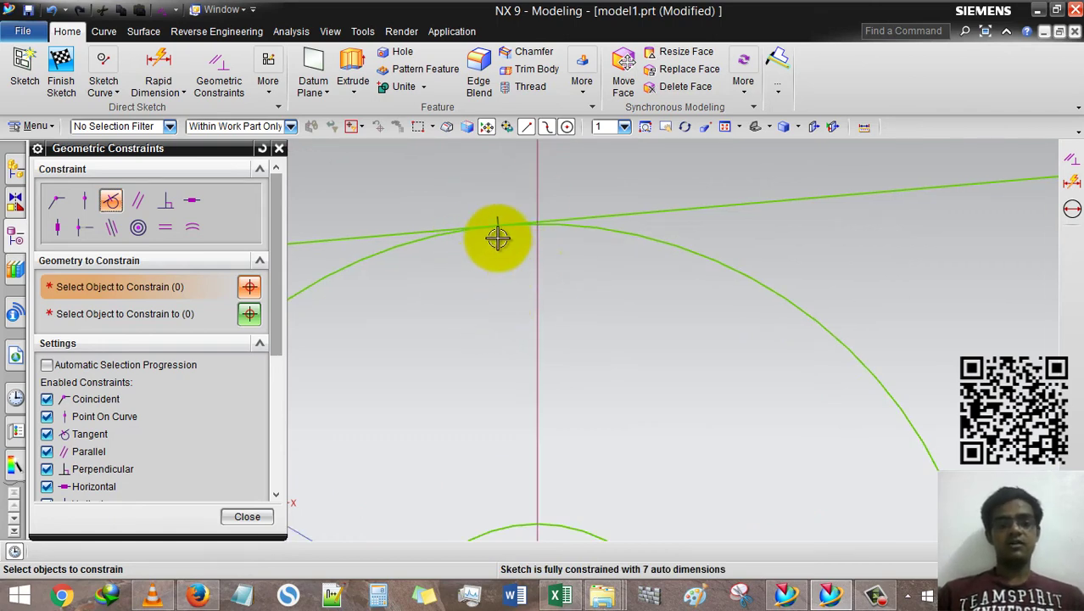
{"action": "scroll", "coordinate": [498, 238], "scroll_direction": "down", "scroll_amount": 6}
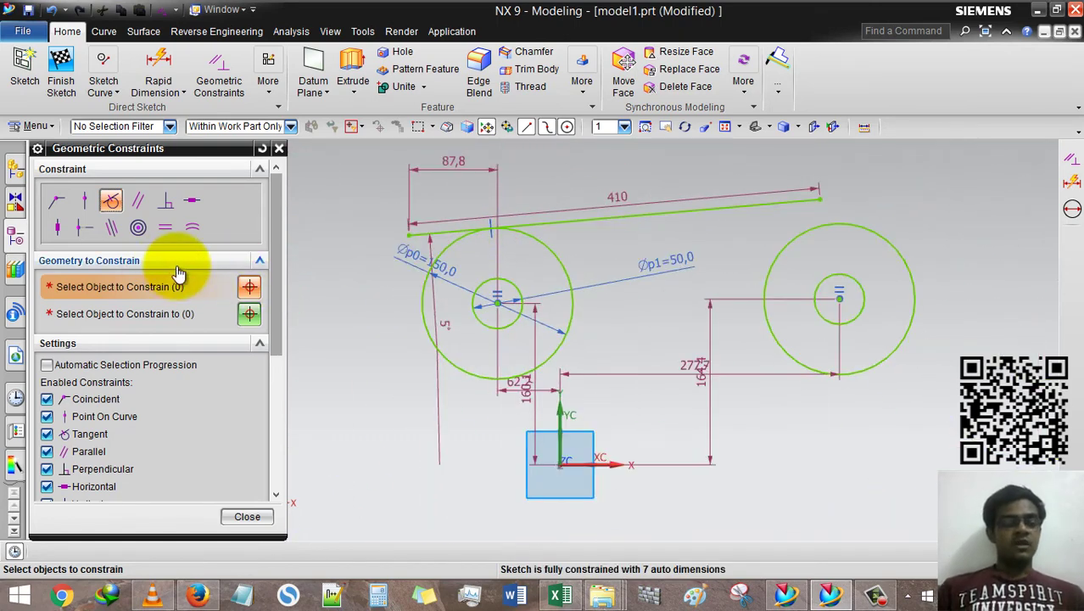
Make the top line tangent to the right inner circle as well
{"action": "middle_click_drag", "start_coordinate": [752, 246], "coordinate": [684, 244], "text": "shift"}
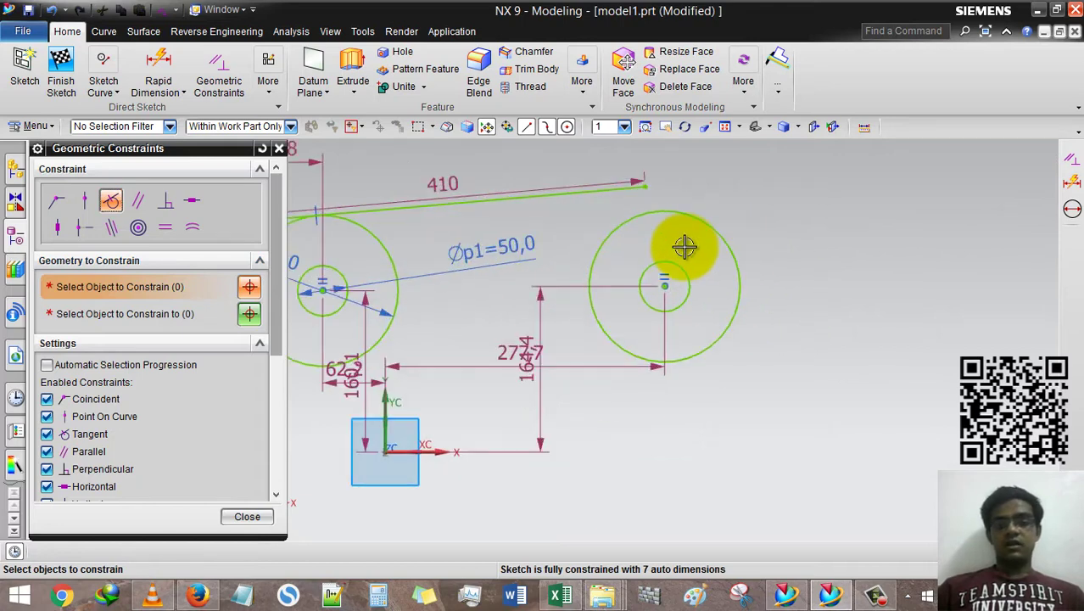
{"action": "left_click", "coordinate": [619, 192]}
{"action": "left_click", "coordinate": [157, 312]}
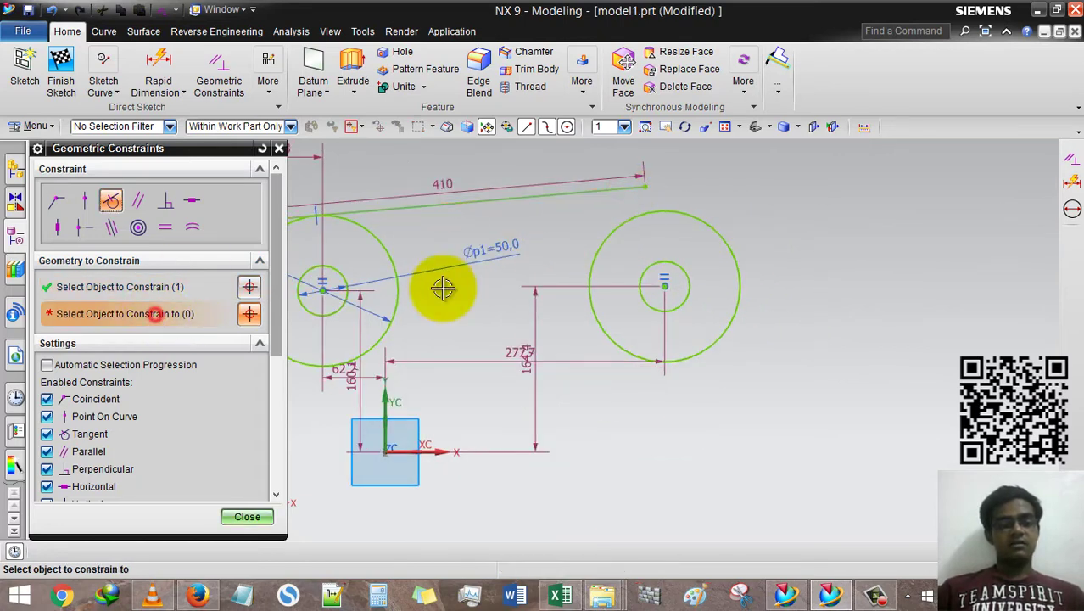
{"action": "left_click", "coordinate": [678, 261]}
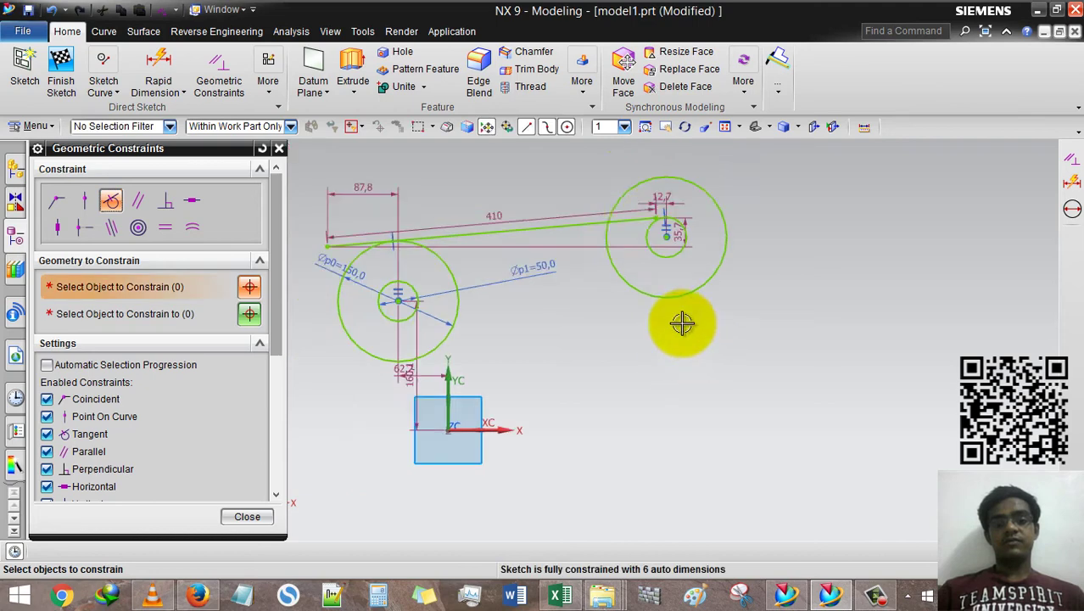
{"action": "scroll", "coordinate": [645, 212], "scroll_direction": "up", "scroll_amount": 4}
Close the constraints dialog and zoom around the finished circle sketch
{"action": "left_click", "coordinate": [247, 516]}
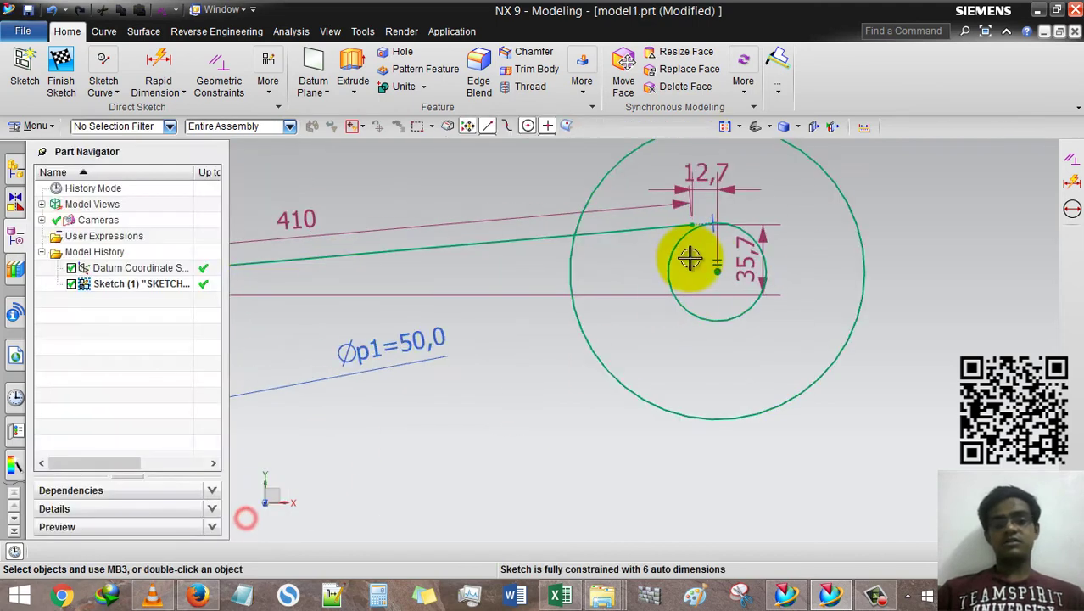
{"action": "scroll", "coordinate": [719, 231], "scroll_direction": "up", "scroll_amount": 3}
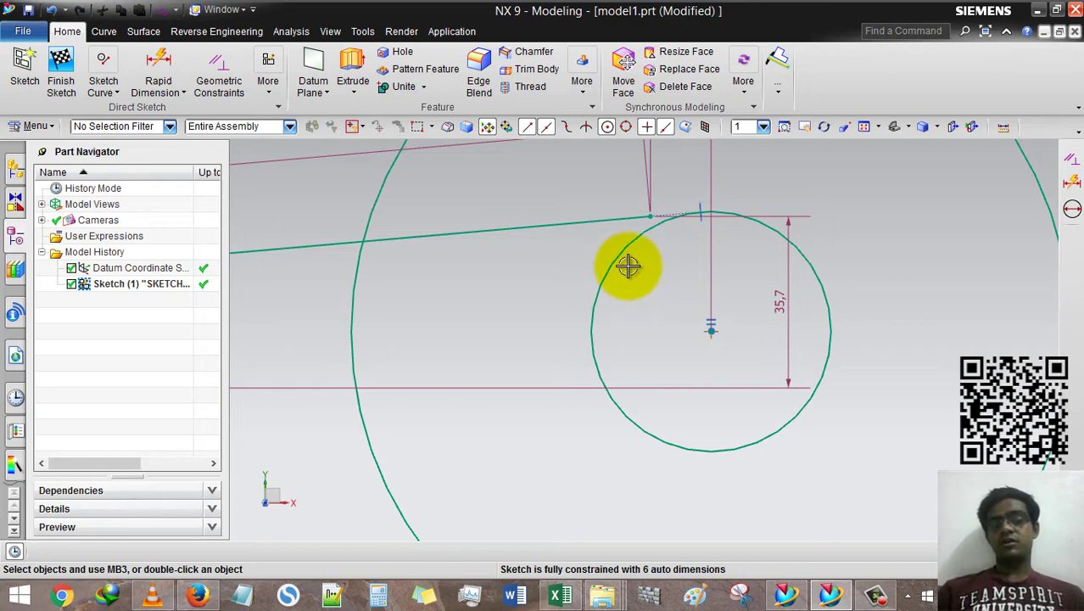
{"action": "scroll", "coordinate": [750, 212], "scroll_direction": "down", "scroll_amount": 8}
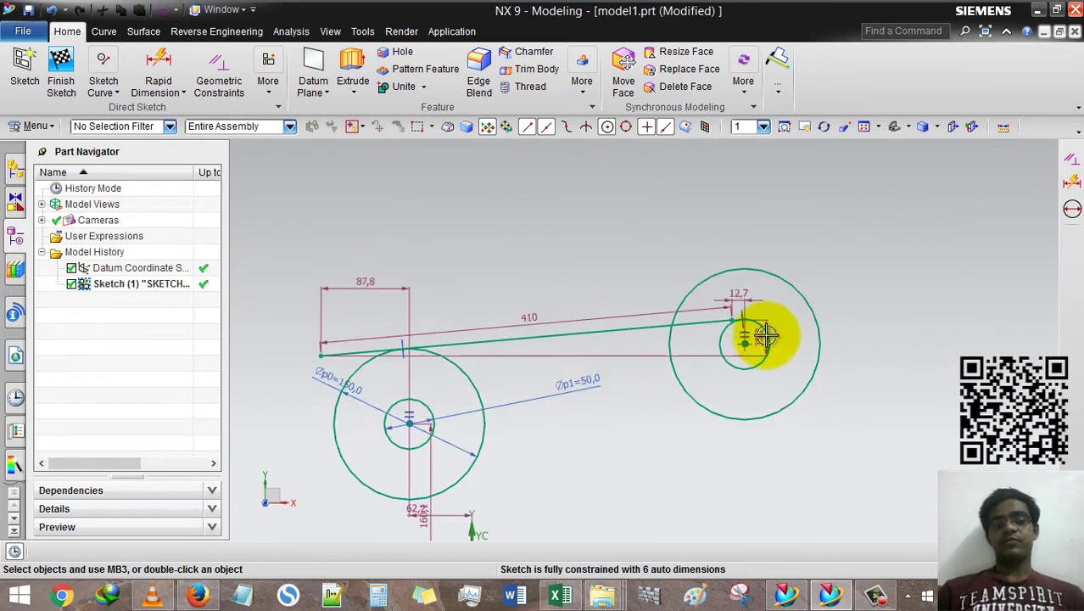
{"action": "scroll", "coordinate": [625, 351], "scroll_direction": "up", "scroll_amount": 5}
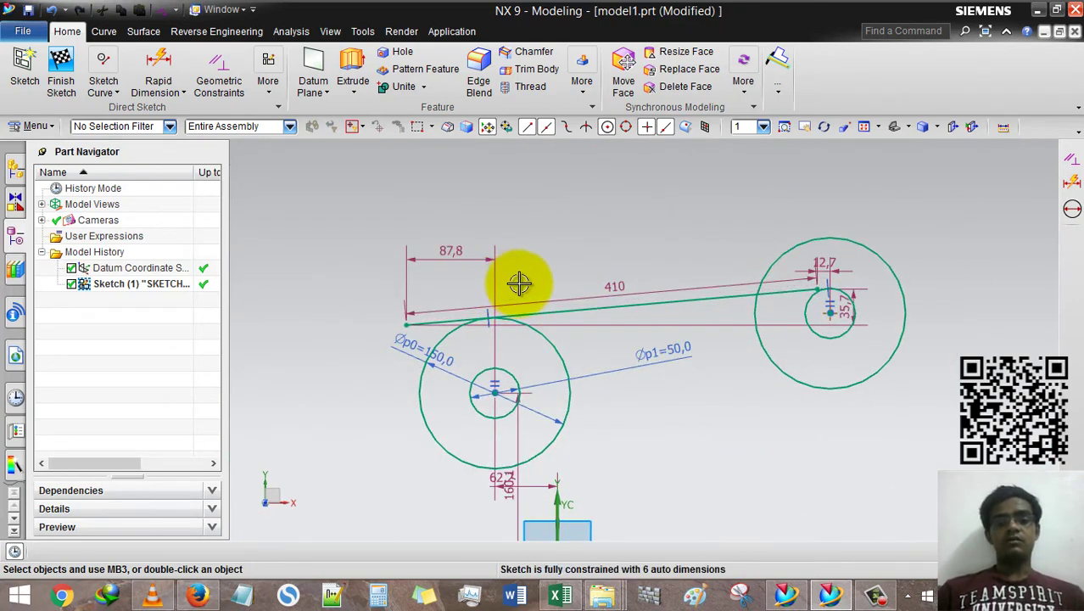
{"action": "scroll", "coordinate": [495, 270], "scroll_direction": "down", "scroll_amount": 5}
{"action": "scroll", "coordinate": [627, 286], "scroll_direction": "up", "scroll_amount": 3}
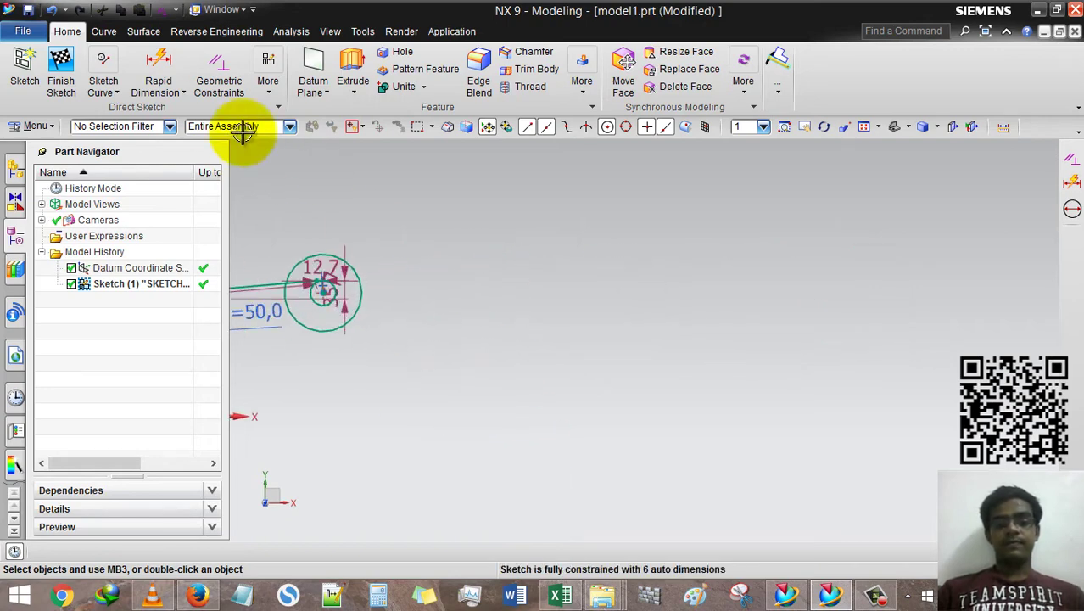
Draw two separate sloped lines, about 390 long at 33° and 466.2 long
{"action": "left_click", "coordinate": [103, 83]}
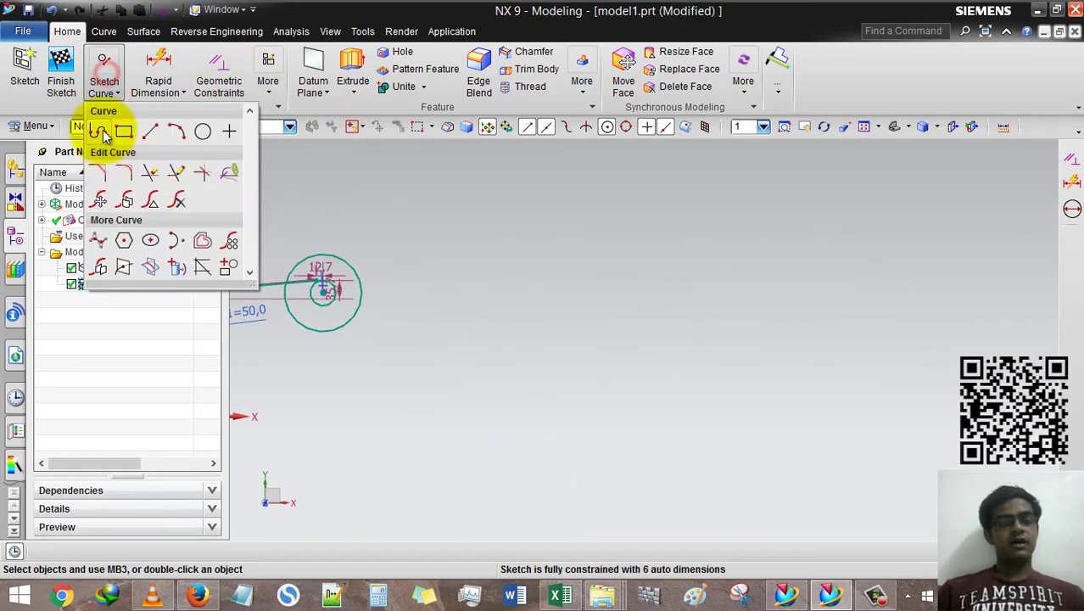
{"action": "left_click", "coordinate": [100, 129]}
{"action": "left_click", "coordinate": [554, 255]}
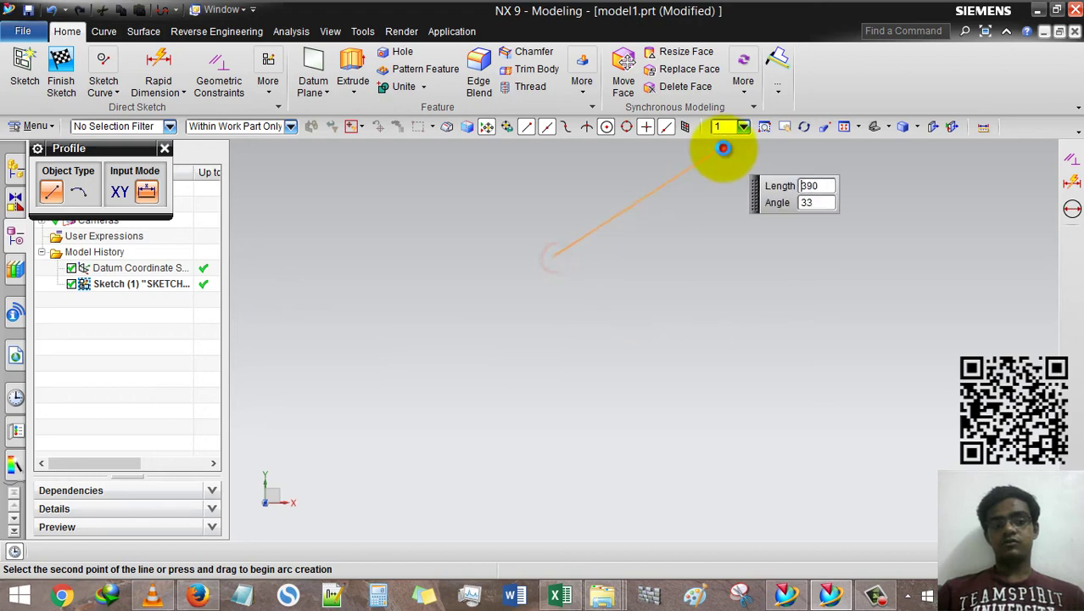
{"action": "left_click", "coordinate": [721, 149]}
{"action": "key", "text": "Escape"}
{"action": "key", "text": "z"}
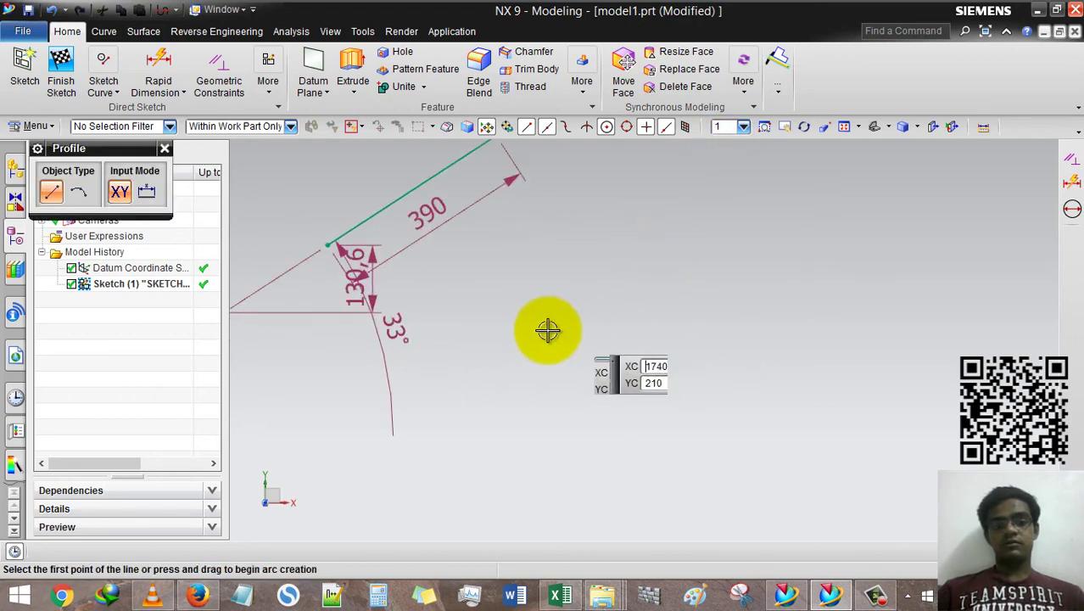
{"action": "left_click", "coordinate": [531, 332]}
{"action": "left_click", "coordinate": [756, 235]}
{"action": "key", "text": "Escape"}
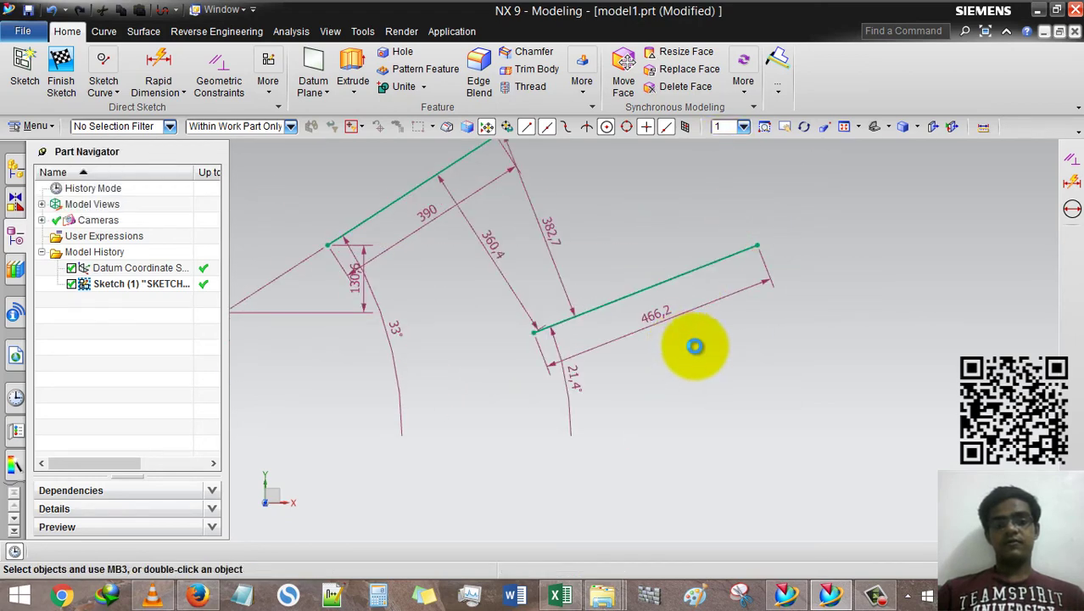
{"action": "scroll", "coordinate": [693, 343], "scroll_direction": "down", "scroll_amount": 3}
{"action": "scroll", "coordinate": [686, 315], "scroll_direction": "up", "scroll_amount": 2}
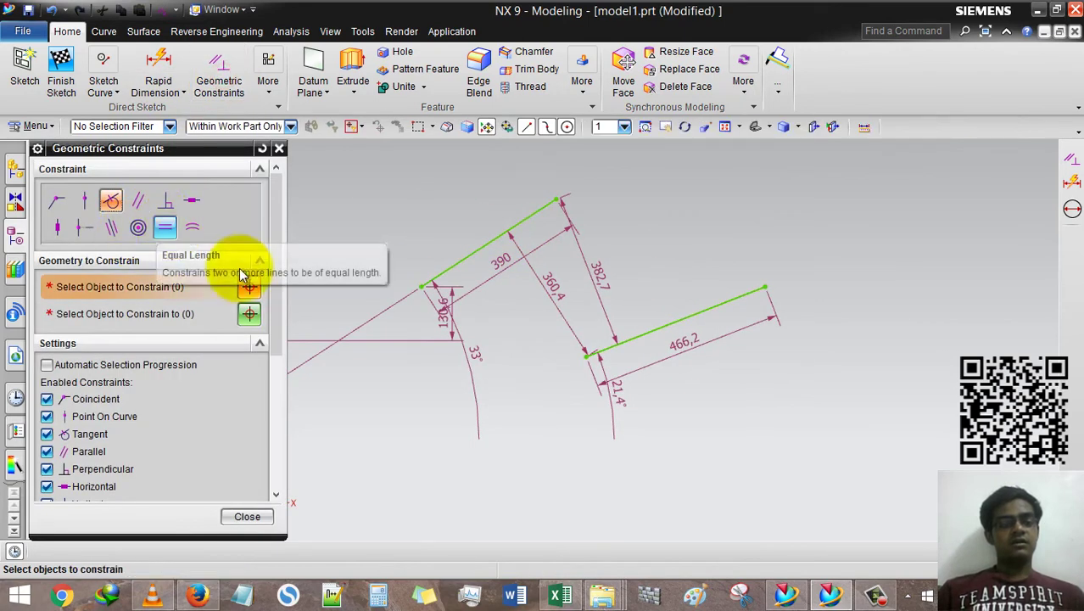
Add a driving length dimension to the 390 line using Rapid Dimension
{"action": "left_click", "coordinate": [247, 515]}
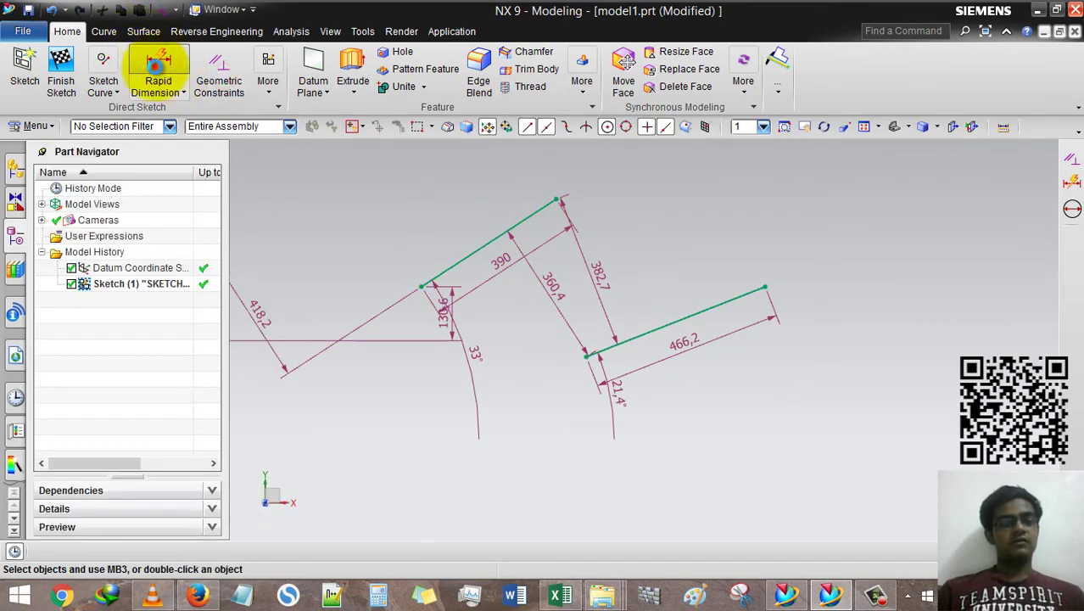
{"action": "left_click", "coordinate": [153, 60]}
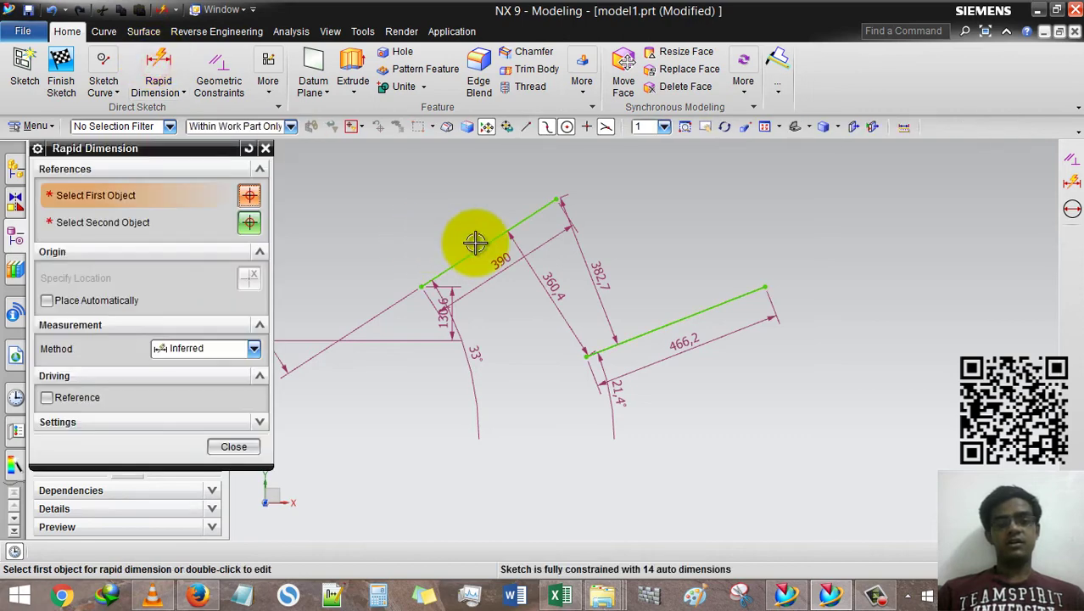
{"action": "left_click", "coordinate": [448, 207]}
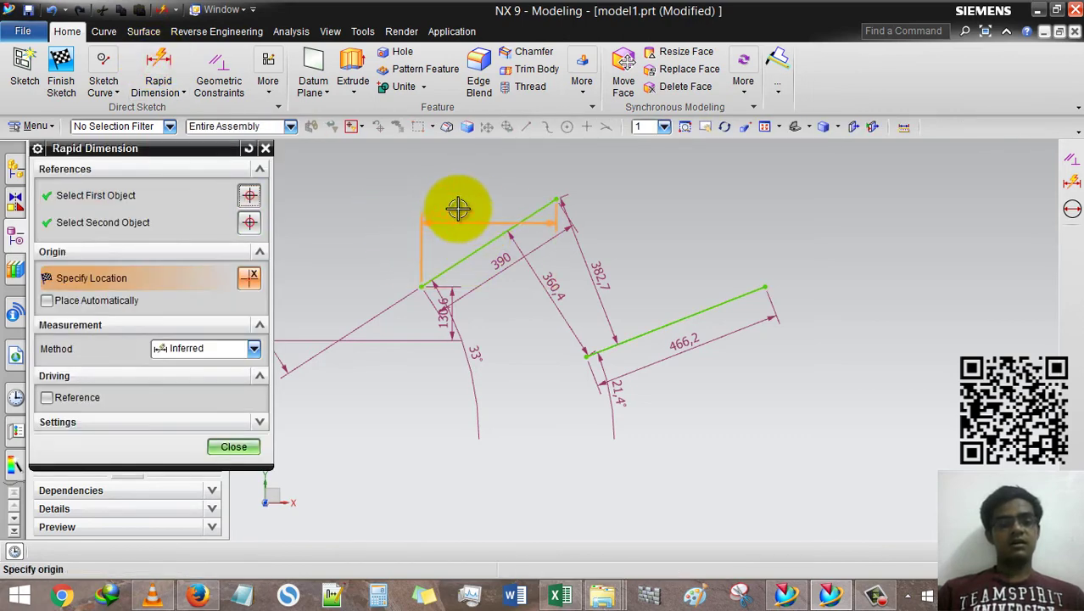
{"action": "left_click", "coordinate": [409, 187]}
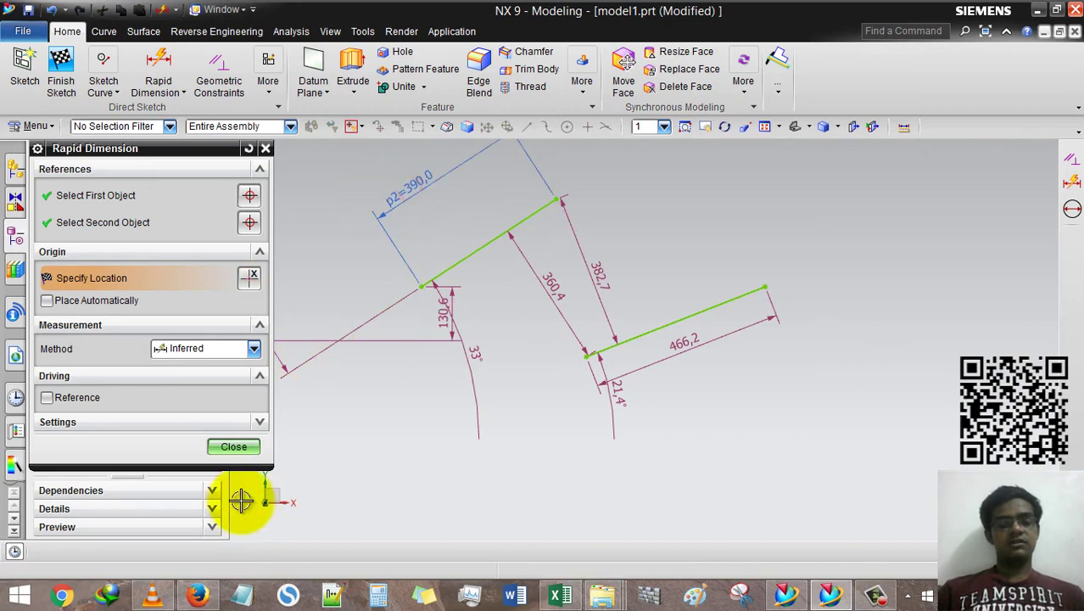
{"action": "left_click", "coordinate": [233, 446]}
Change the line's length dimension p2 to 400 mm
{"action": "left_click", "coordinate": [388, 173]}
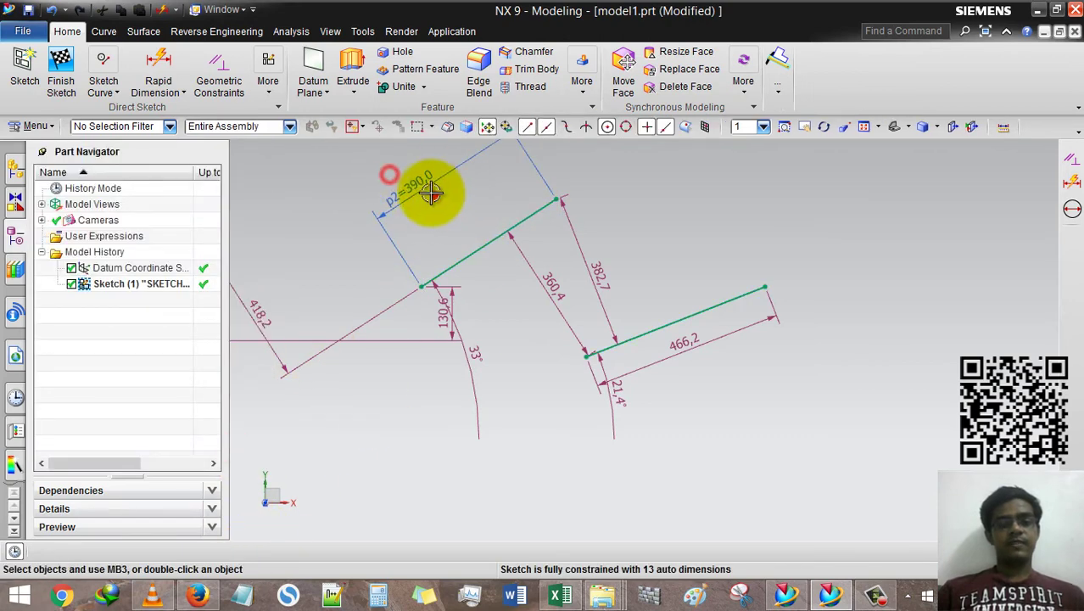
{"action": "double_click", "coordinate": [424, 188]}
{"action": "type", "text": "400"}
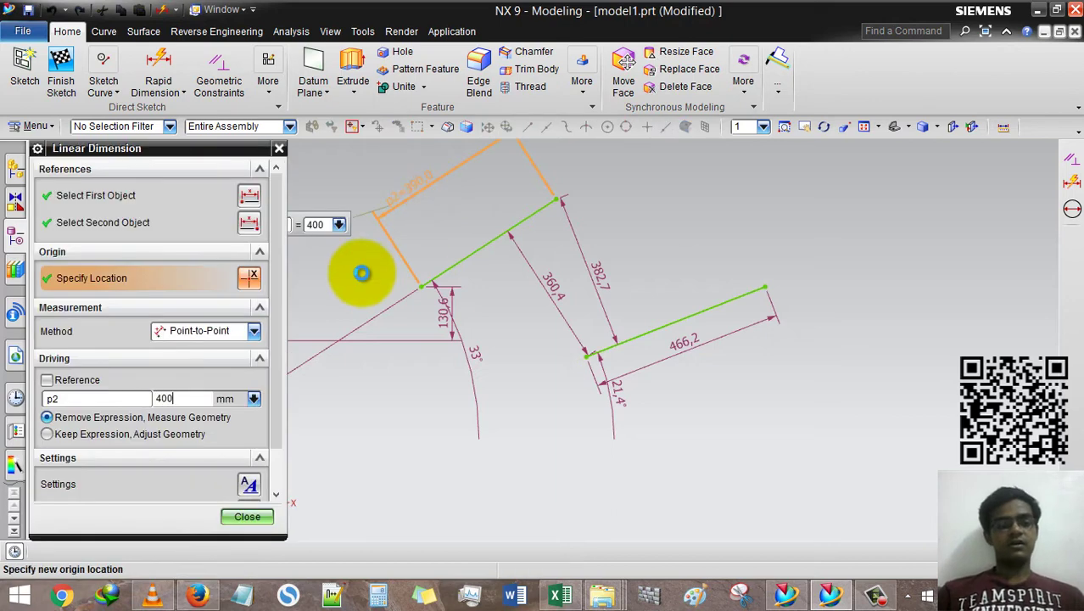
{"action": "middle_click", "coordinate": [414, 381]}
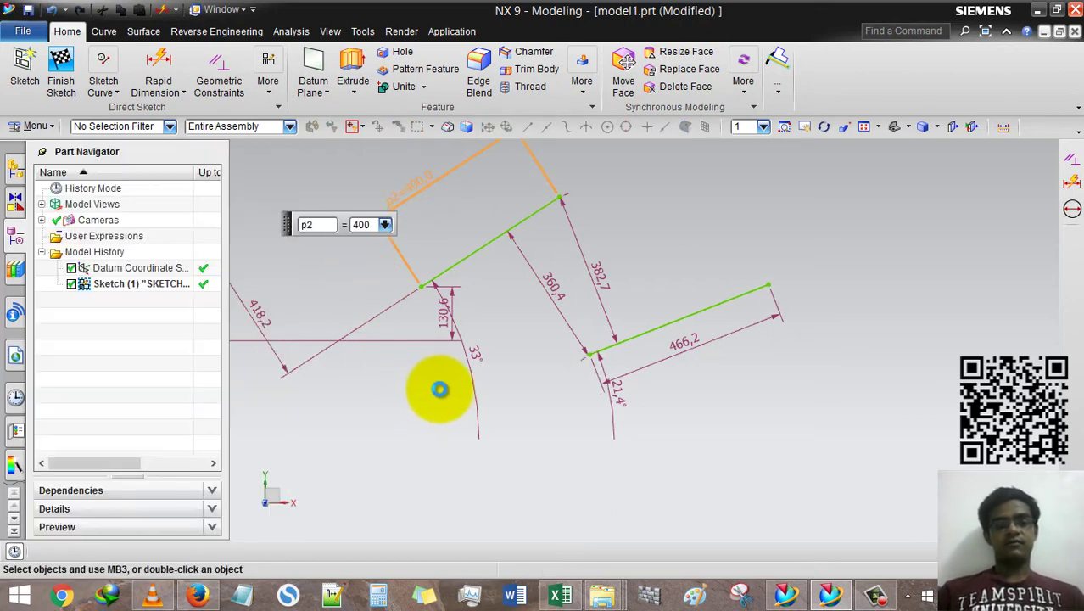
Apply an Equal Length constraint so the lower line matches the 400 mm line
{"action": "left_click", "coordinate": [214, 72]}
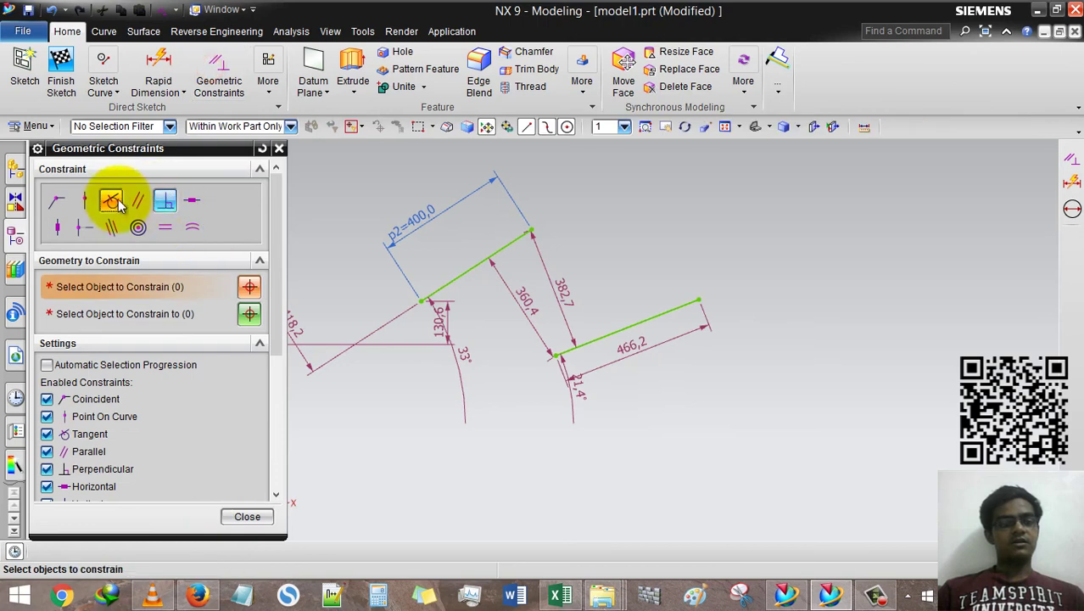
{"action": "left_click", "coordinate": [165, 226]}
{"action": "left_click", "coordinate": [466, 269]}
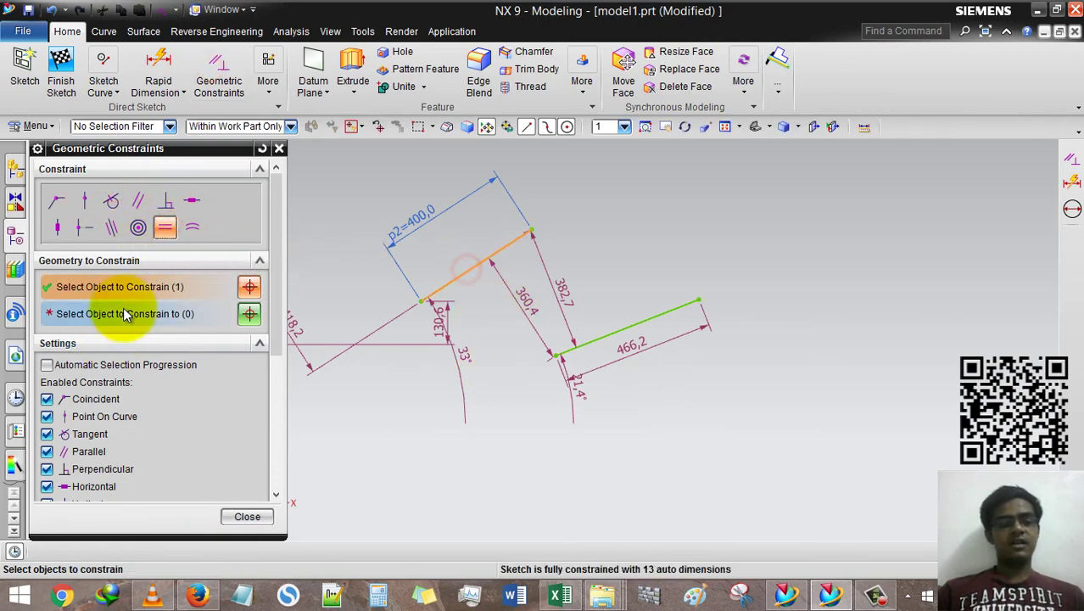
{"action": "left_click", "coordinate": [651, 324]}
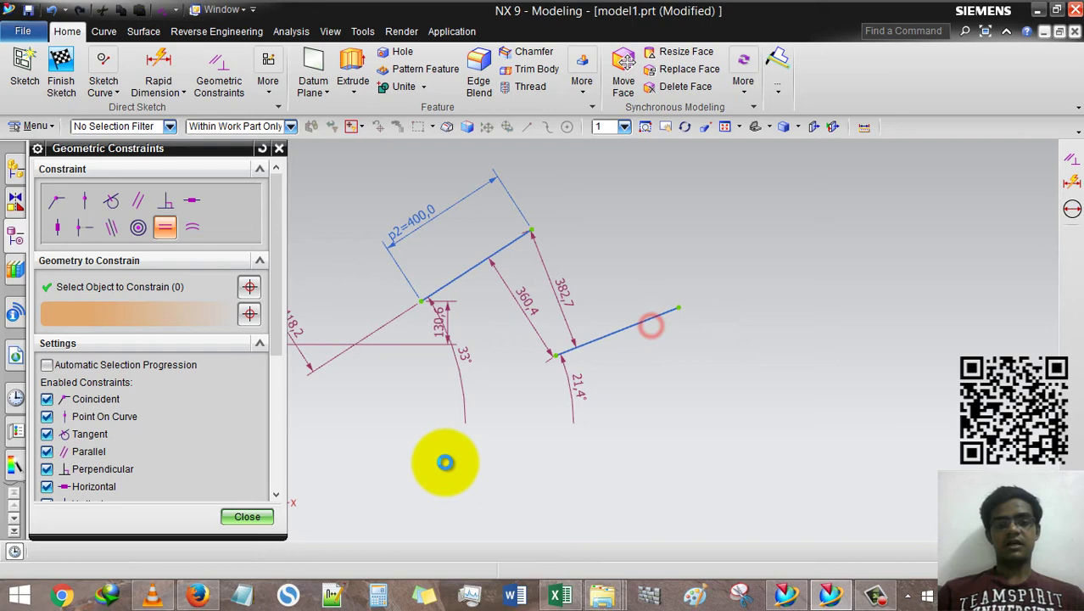
{"action": "left_click", "coordinate": [247, 516]}
Change dimension p2 from 400 to 1000 mm, stretching both equal lines, then zoom out
{"action": "double_click", "coordinate": [419, 219]}
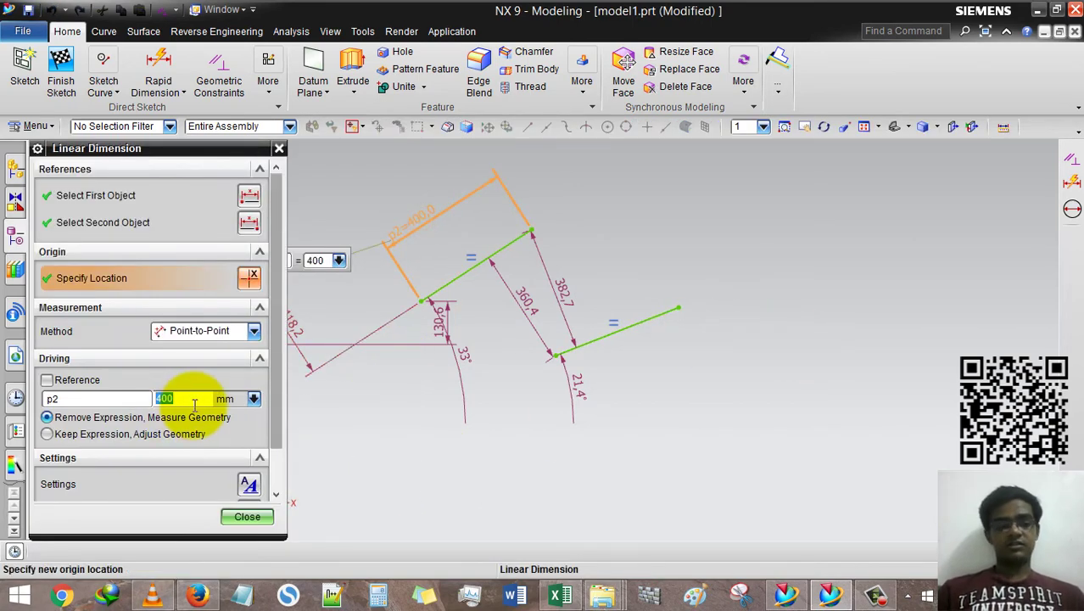
{"action": "key", "text": "Return"}
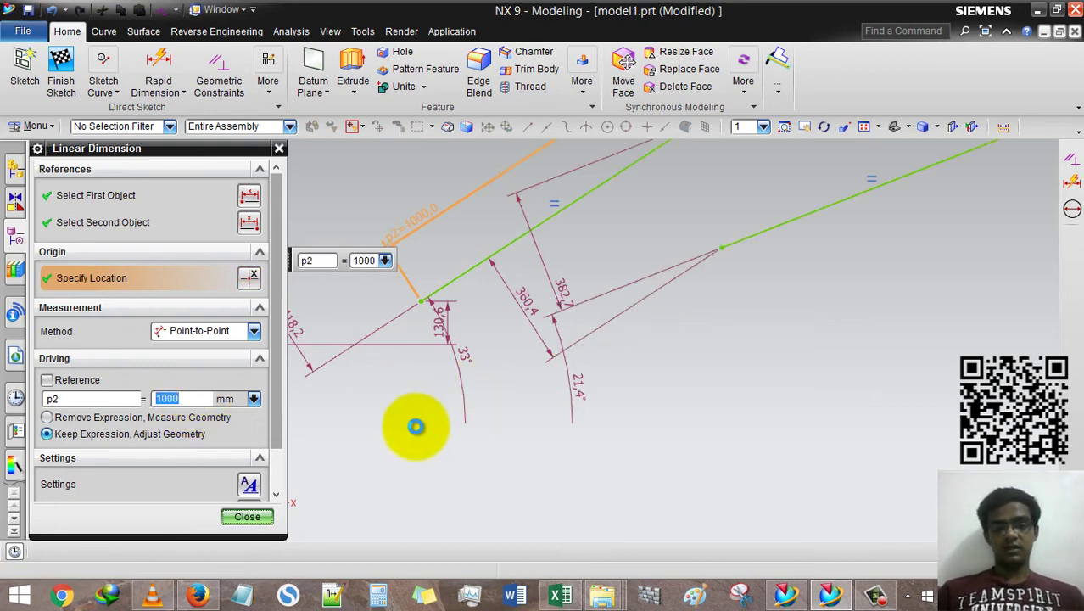
{"action": "middle_click", "coordinate": [371, 434]}
{"action": "scroll", "coordinate": [380, 430], "scroll_direction": "down", "scroll_amount": 2}
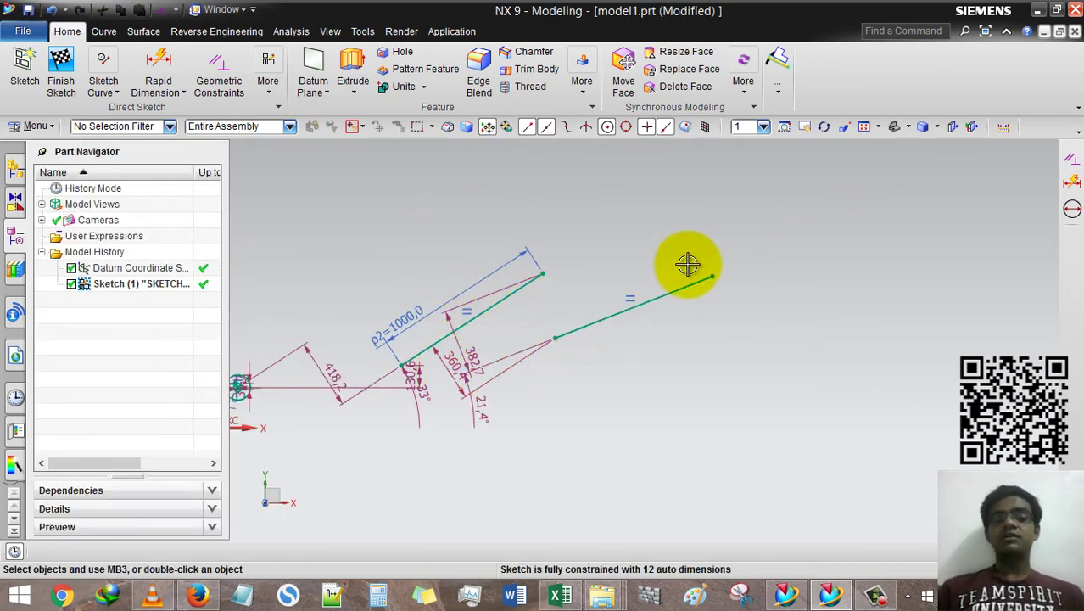
{"action": "scroll", "coordinate": [793, 253], "scroll_direction": "down", "scroll_amount": 2}
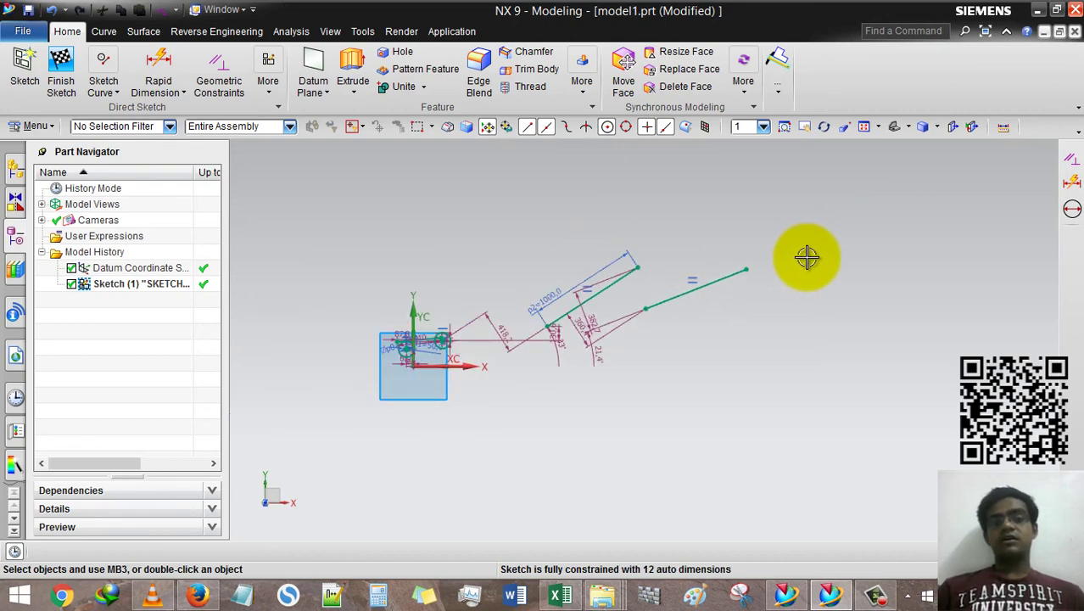